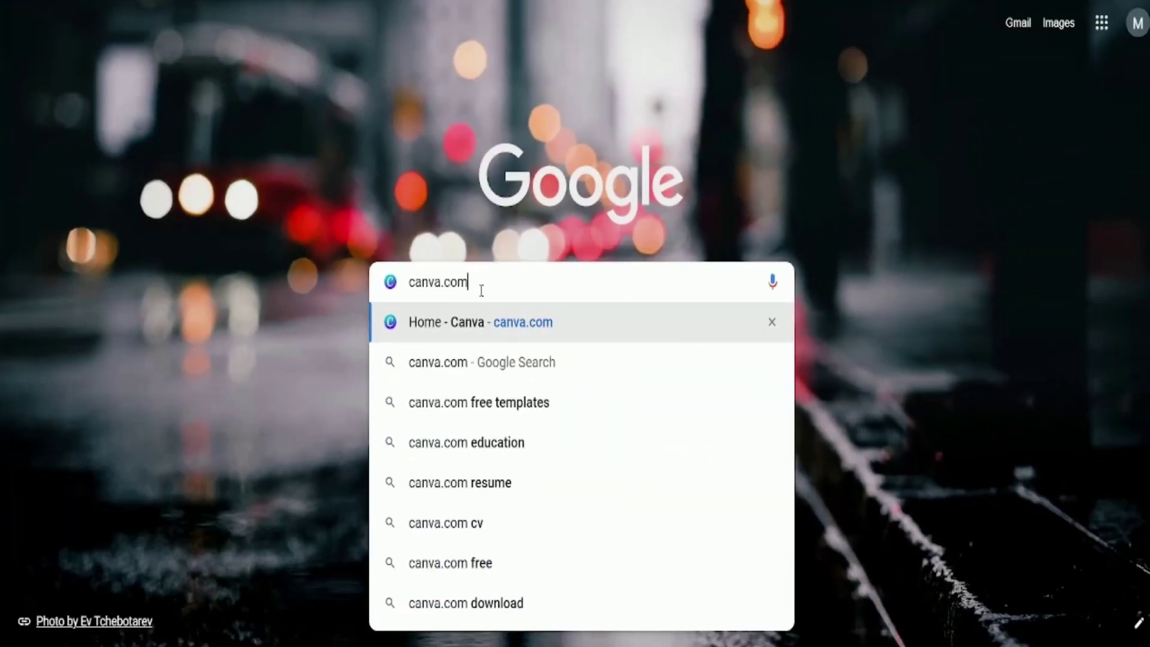
- Go to canva.com and start signing up for a Canva account
{"action": "key", "text": "Return"}
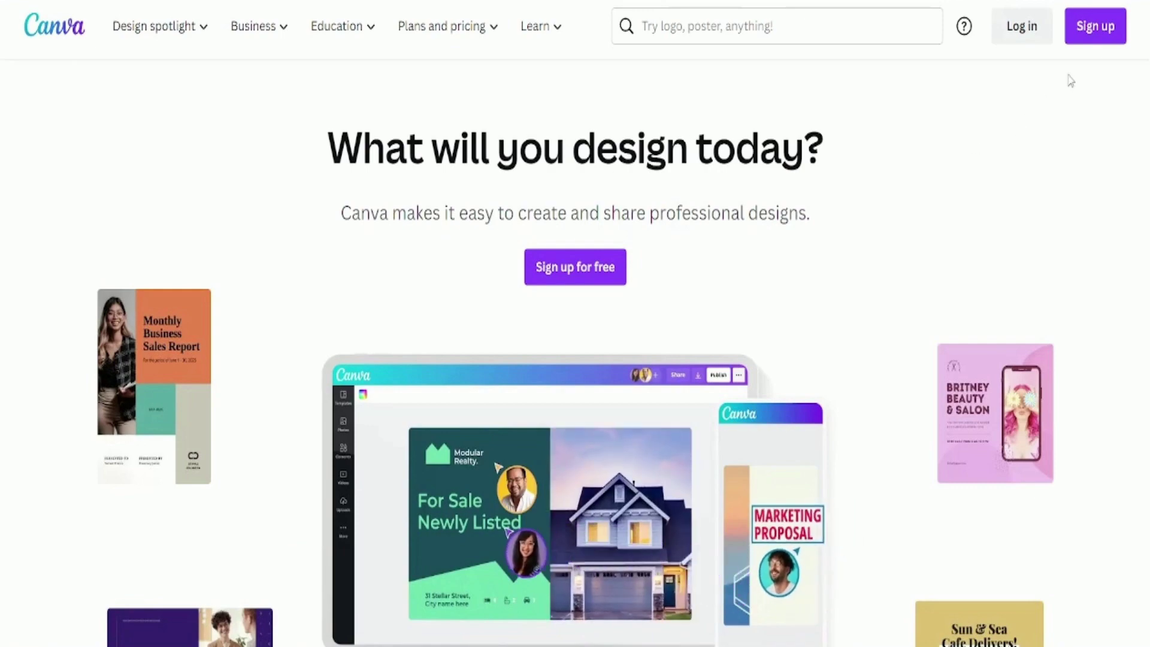
{"action": "left_click", "coordinate": [1093, 25]}
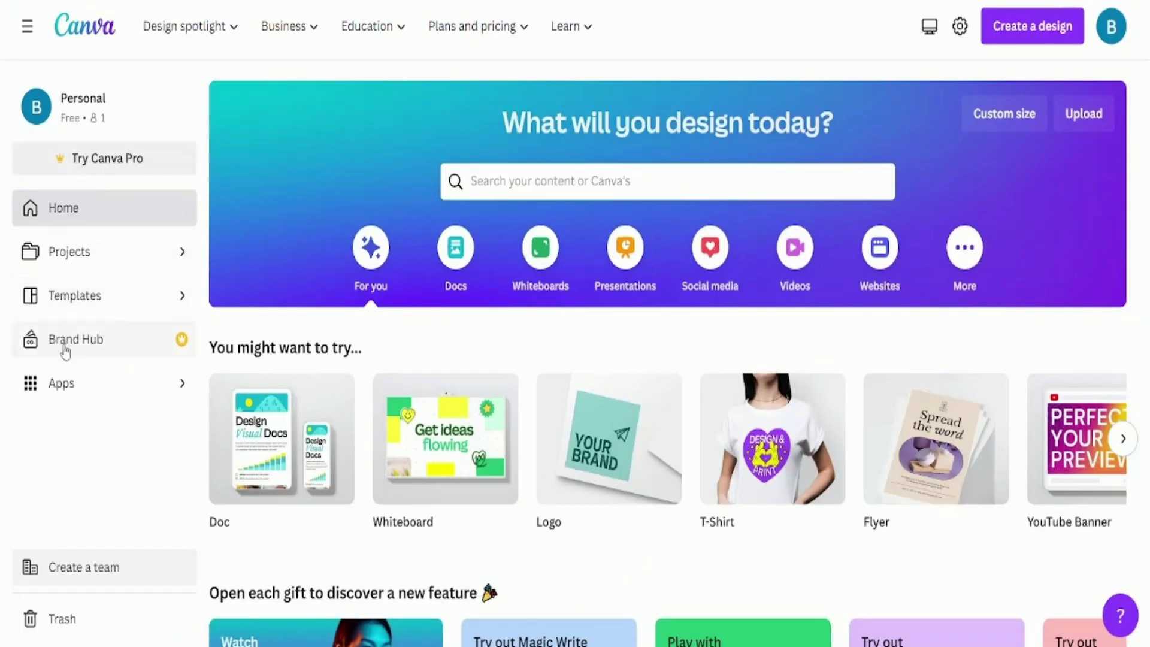
- From the Text to Image app, create a new custom design 2500 px wide and 3500 px tall
{"action": "left_click", "coordinate": [66, 386]}
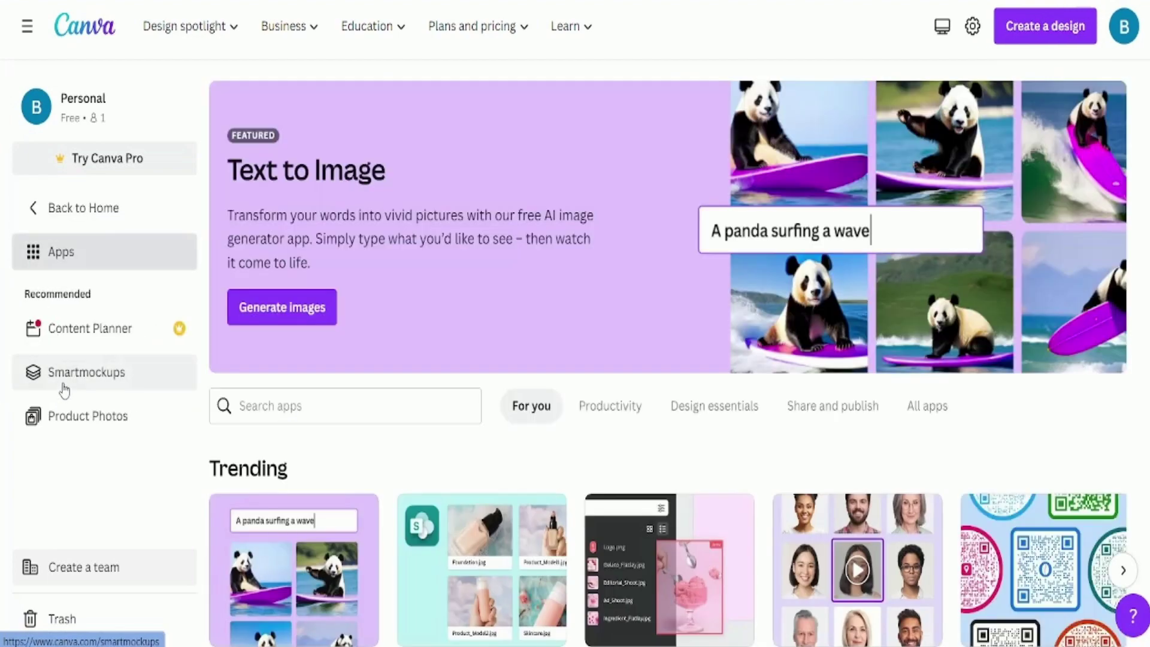
{"action": "left_click", "coordinate": [269, 319]}
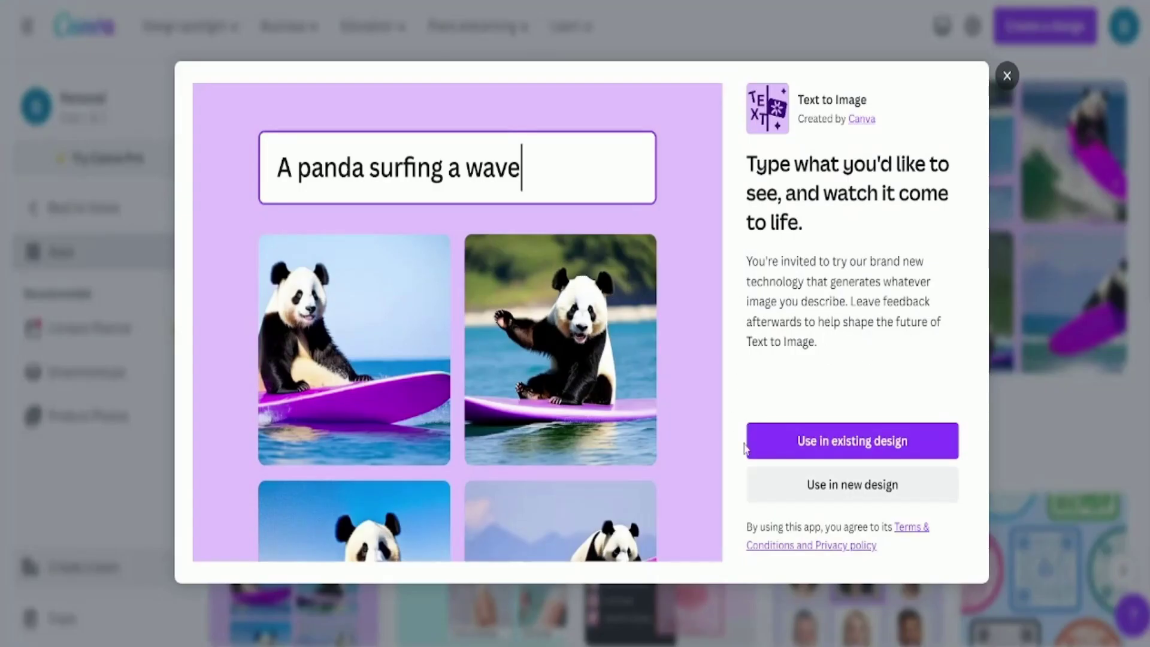
{"action": "left_click", "coordinate": [827, 491]}
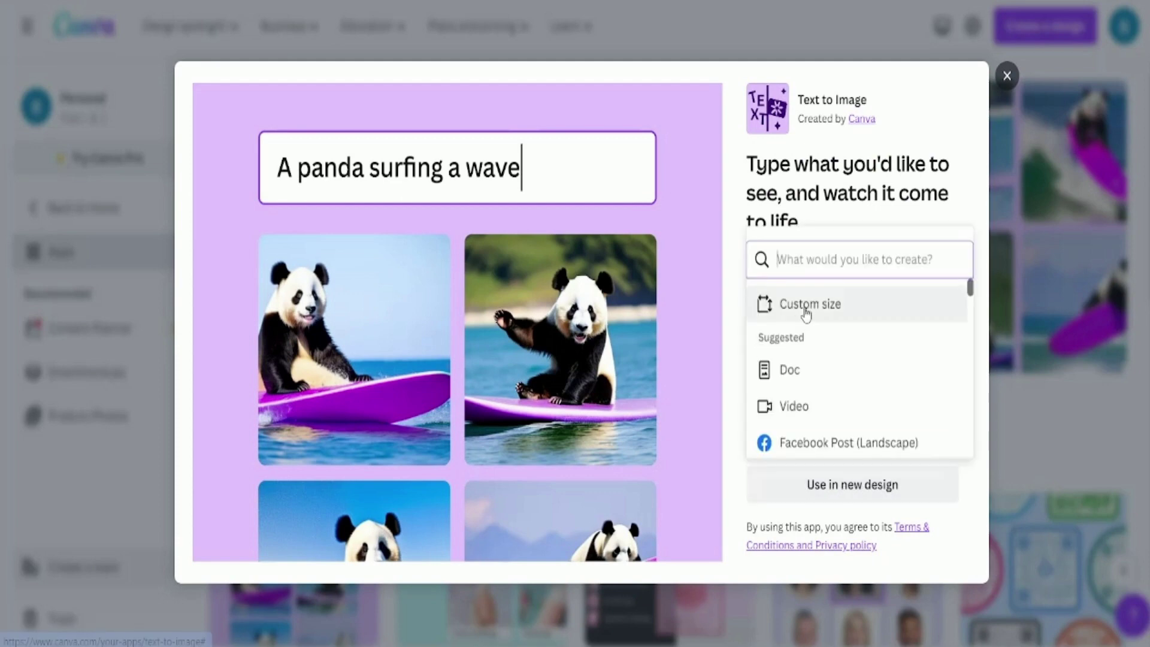
{"action": "left_click", "coordinate": [807, 308]}
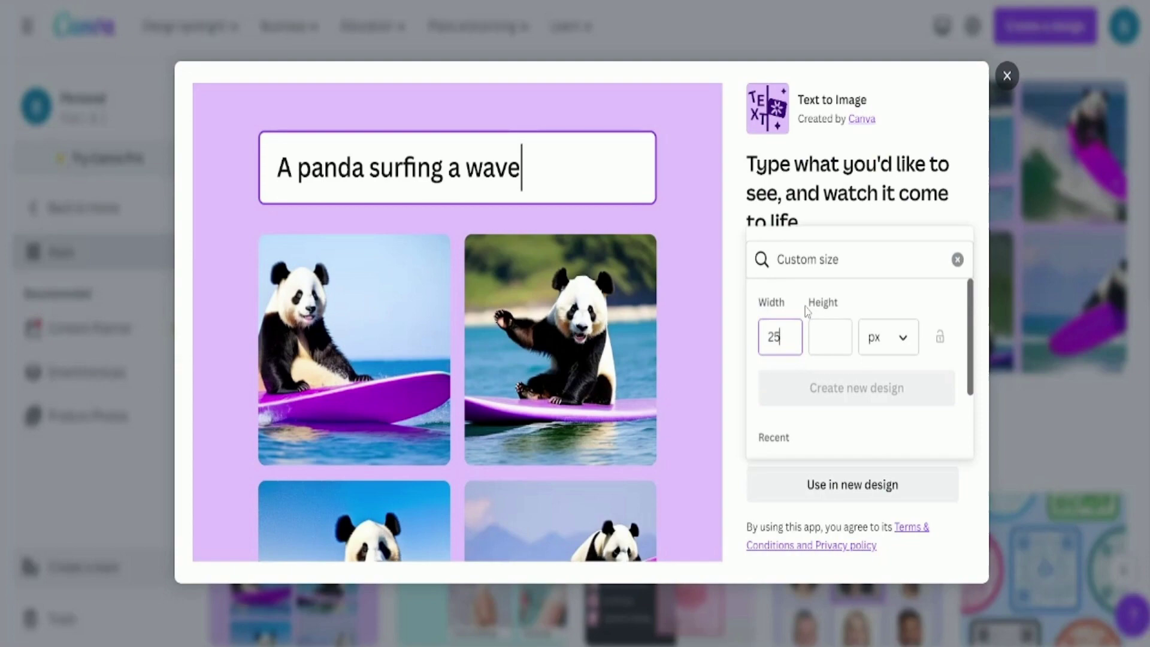
{"action": "left_click", "coordinate": [842, 345]}
{"action": "type", "text": "3500"}
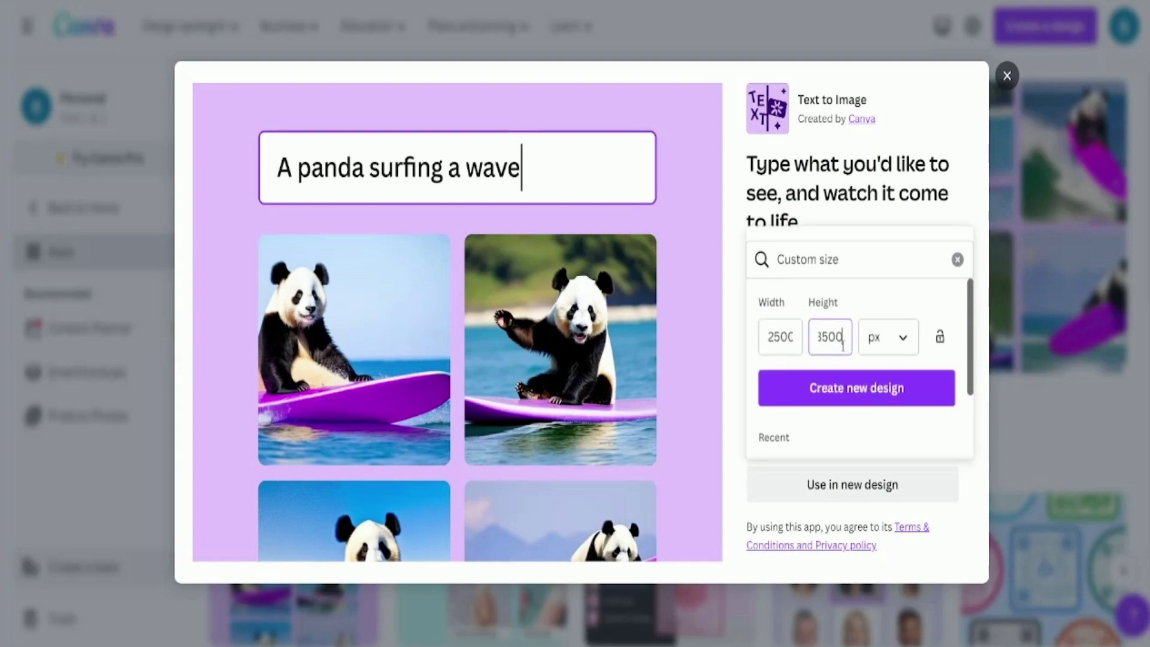
{"action": "left_click", "coordinate": [857, 388]}
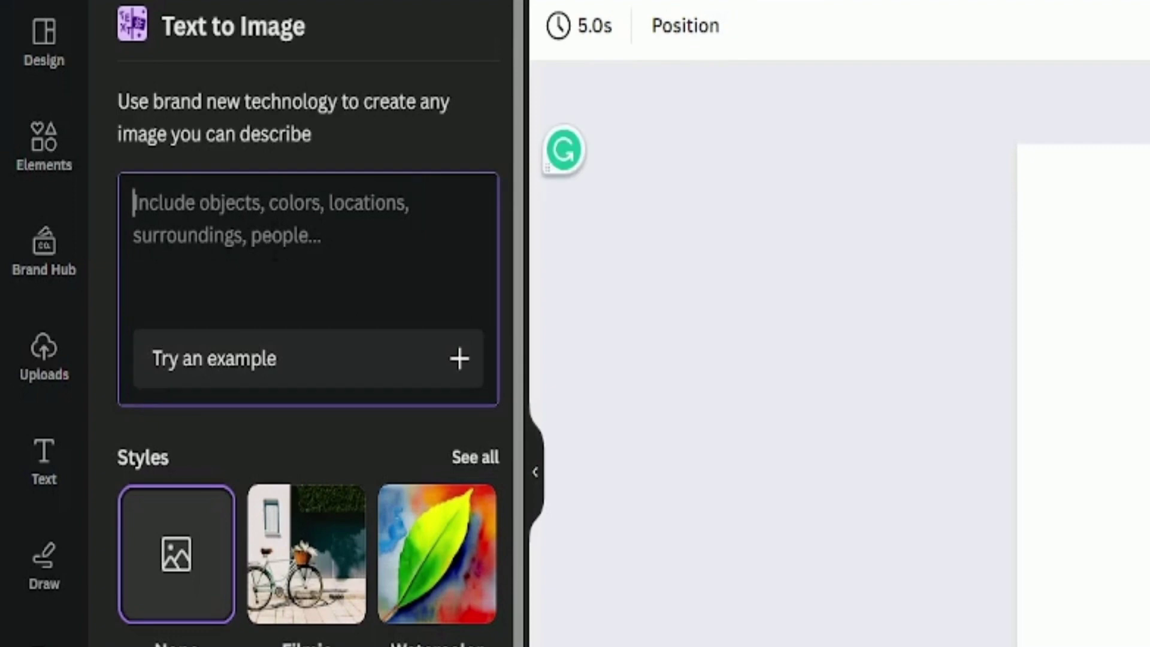
- Browse the full image style list, then try the Landscape, Square and Portrait aspect ratios
{"action": "scroll", "coordinate": [269, 277], "scroll_direction": "down", "scroll_amount": 5}
{"action": "left_click", "coordinate": [484, 171]}
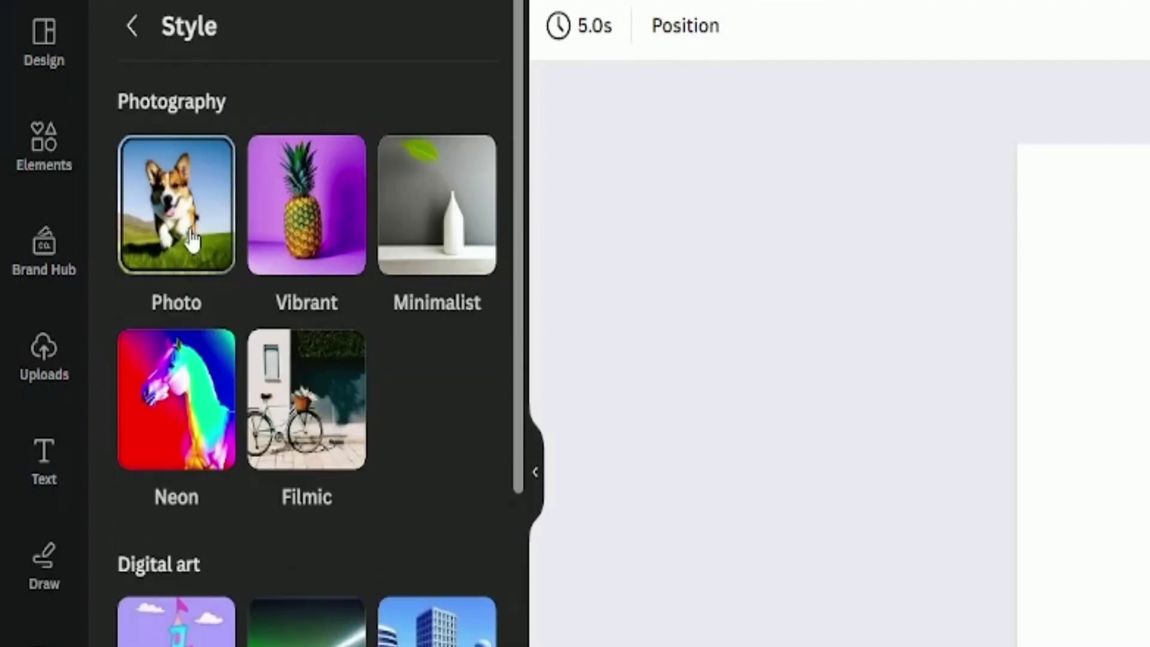
{"action": "scroll", "coordinate": [331, 525], "scroll_direction": "down", "scroll_amount": 8}
{"action": "scroll", "coordinate": [331, 524], "scroll_direction": "down", "scroll_amount": 5}
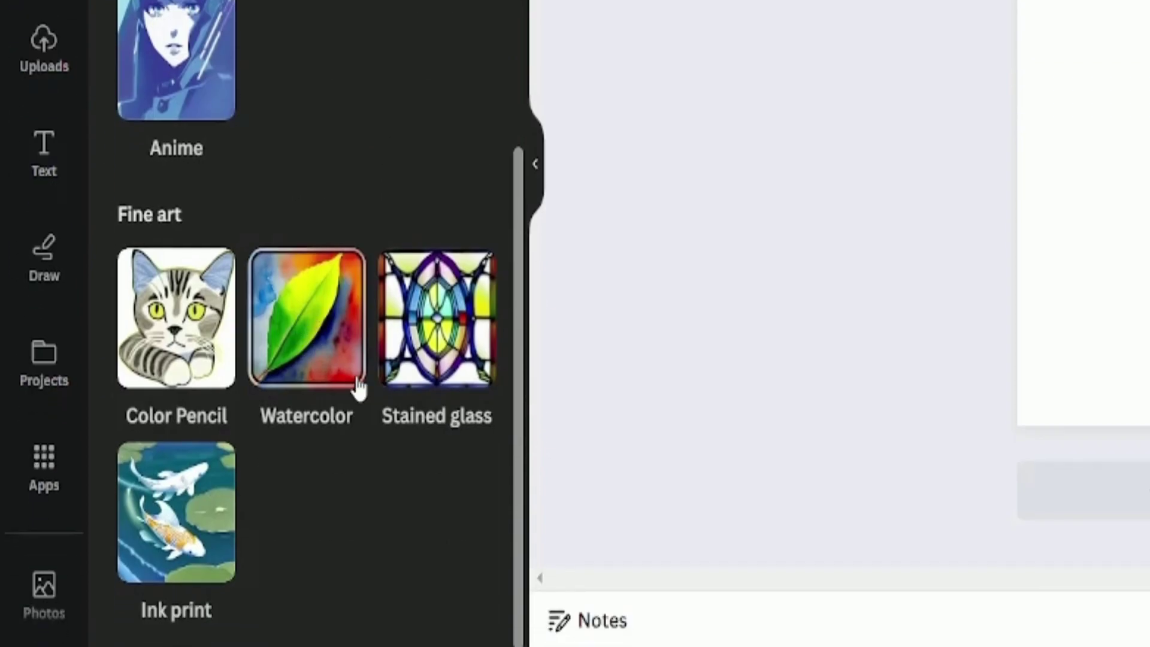
{"action": "scroll", "coordinate": [306, 323], "scroll_direction": "up", "scroll_amount": 5}
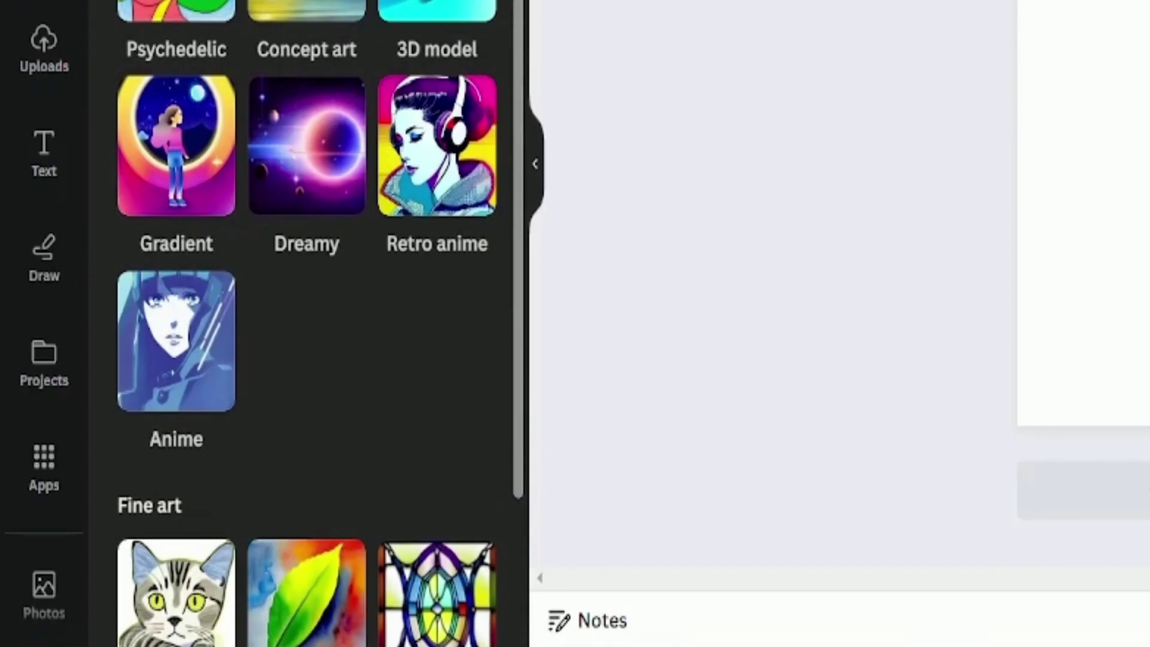
{"action": "left_click", "coordinate": [299, 413]}
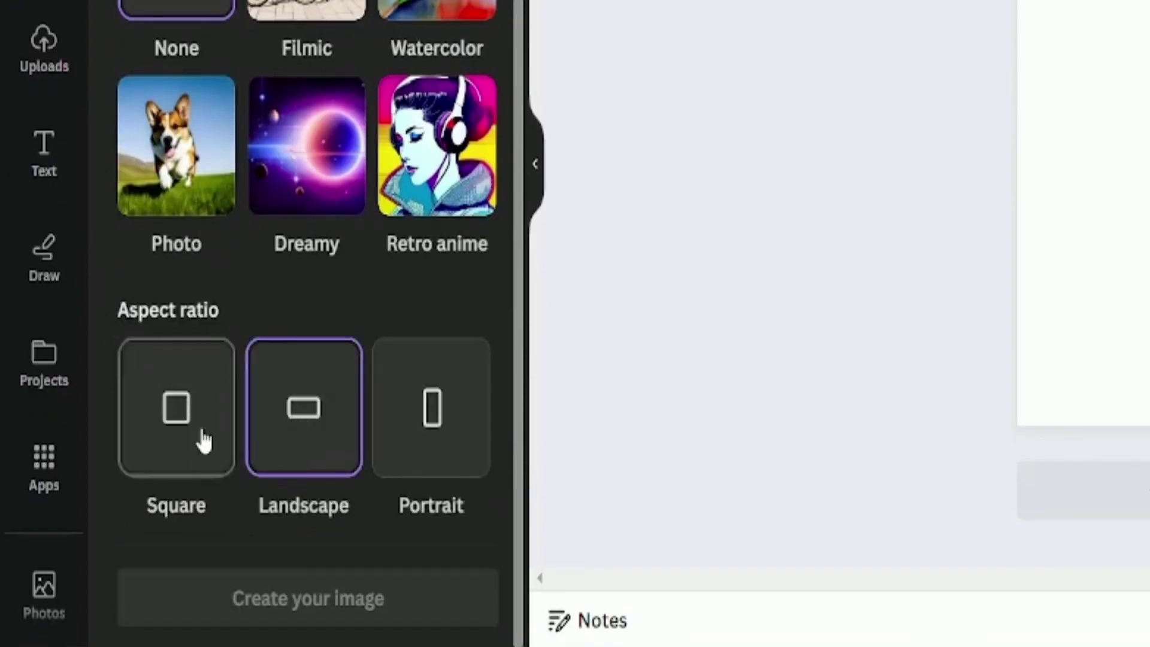
{"action": "left_click", "coordinate": [197, 439]}
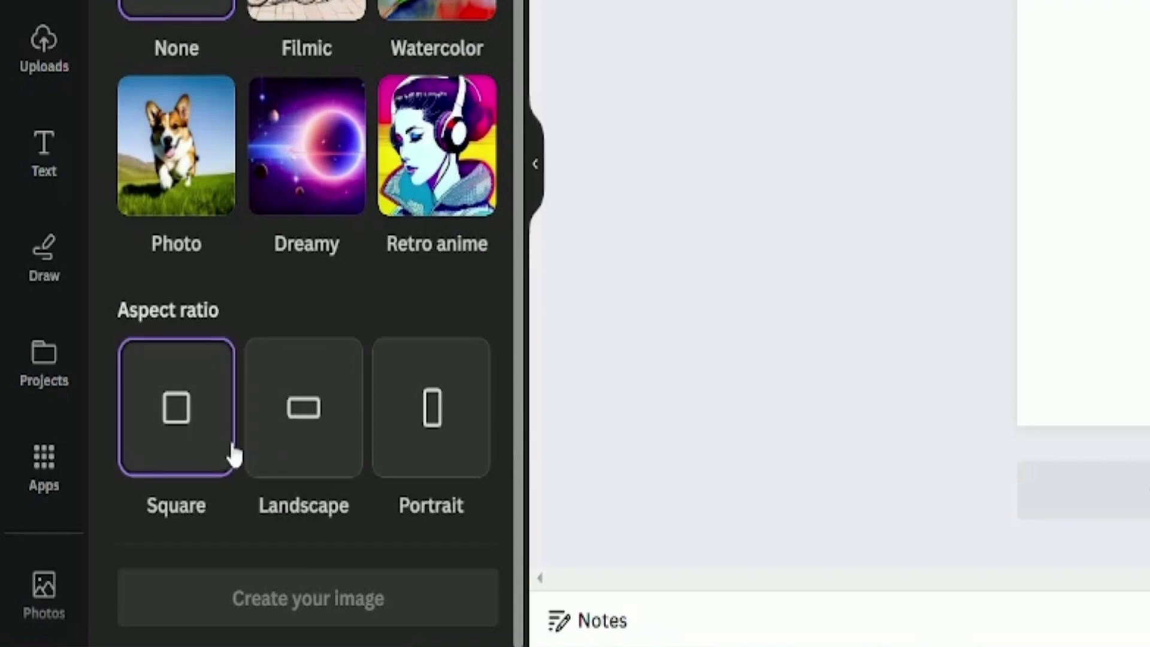
{"action": "left_click", "coordinate": [306, 446]}
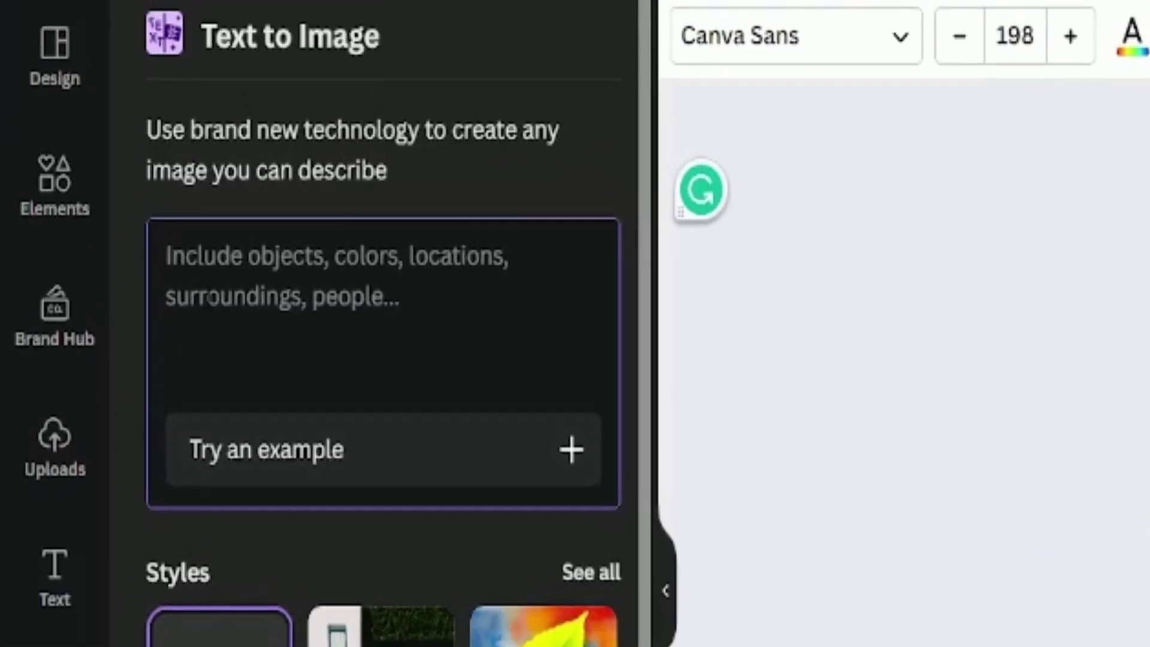
- Enter a prompt for a circular, cartoon-style retro car shirt design on white, with Square format
{"action": "type", "text": "ca"}
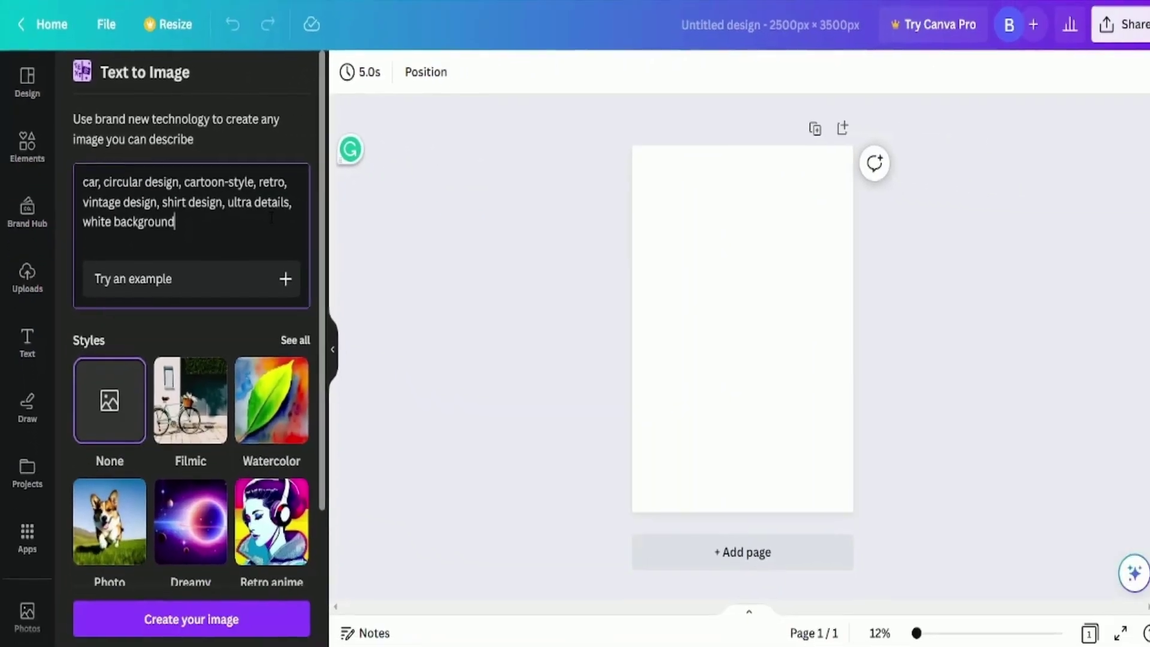
{"action": "scroll", "coordinate": [100, 263], "scroll_direction": "down", "scroll_amount": 3}
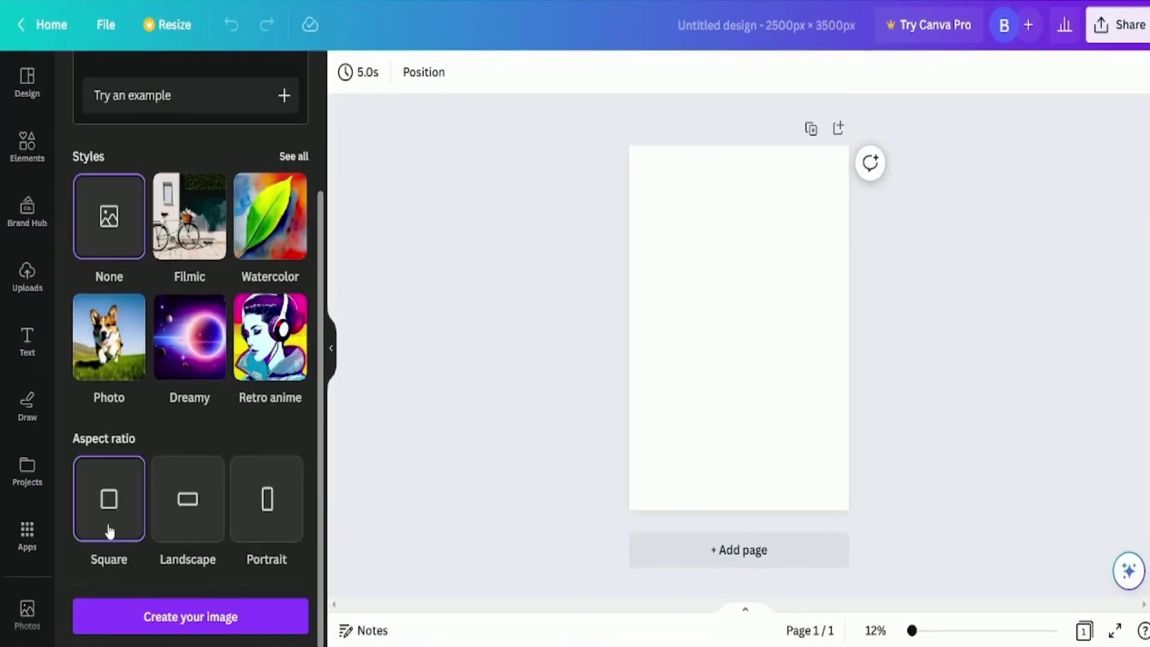
- Generate car images from the prompt and place the red circular car on the page
{"action": "left_click", "coordinate": [207, 623]}
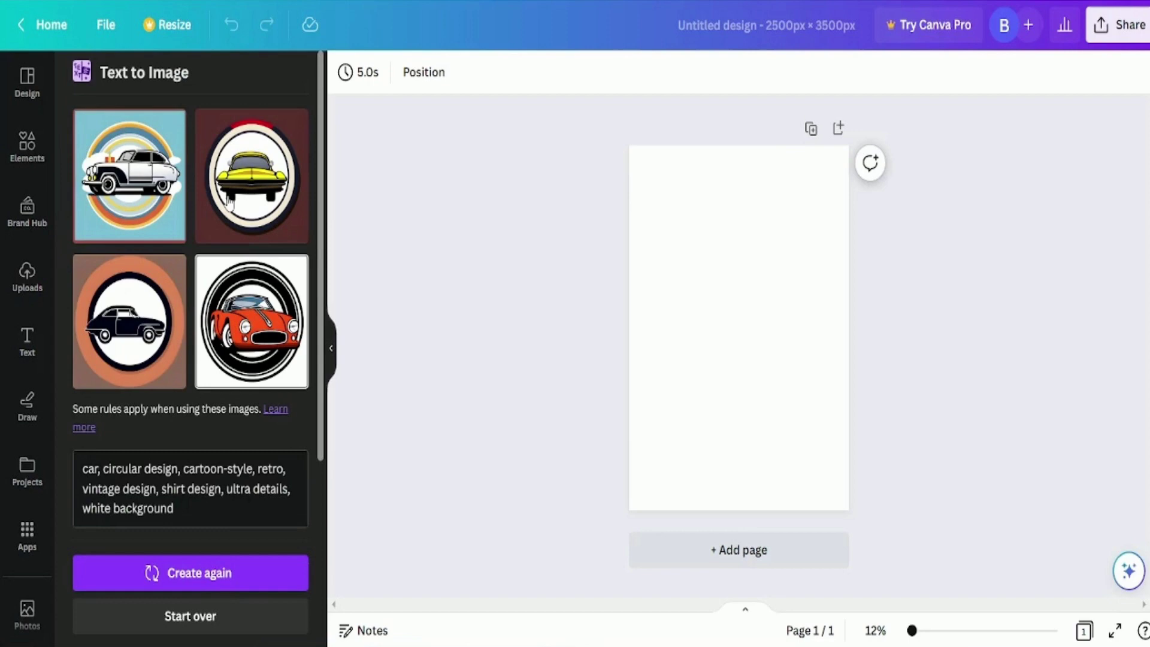
{"action": "left_click_drag", "start_coordinate": [248, 317], "coordinate": [693, 314]}
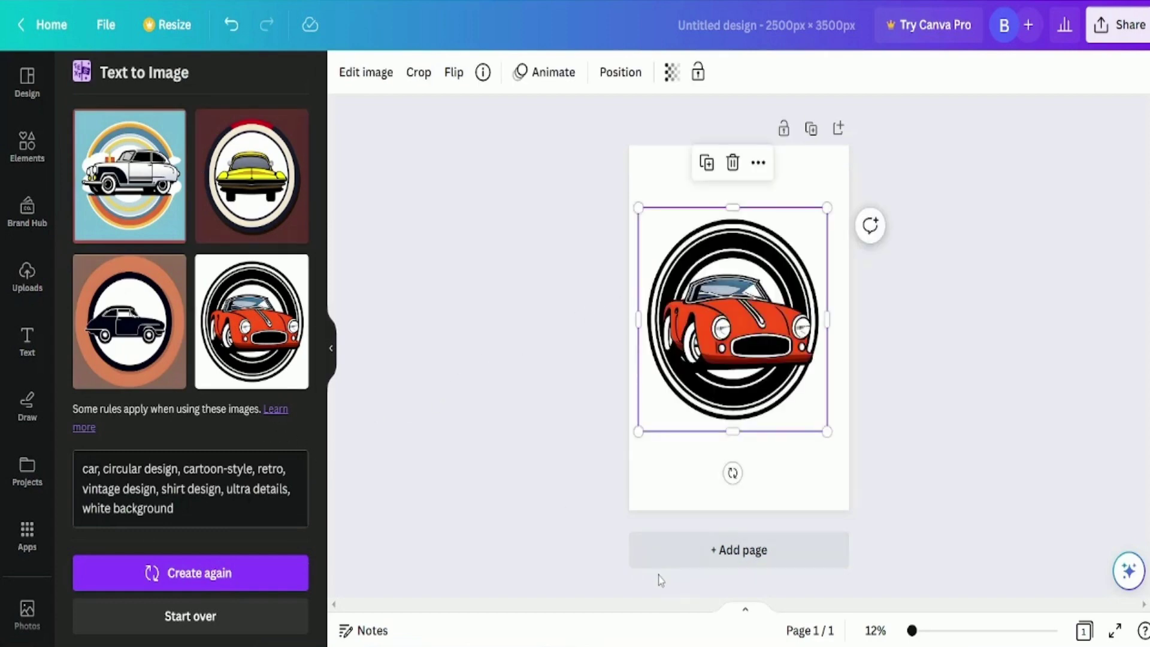
{"action": "left_click", "coordinate": [175, 571]}
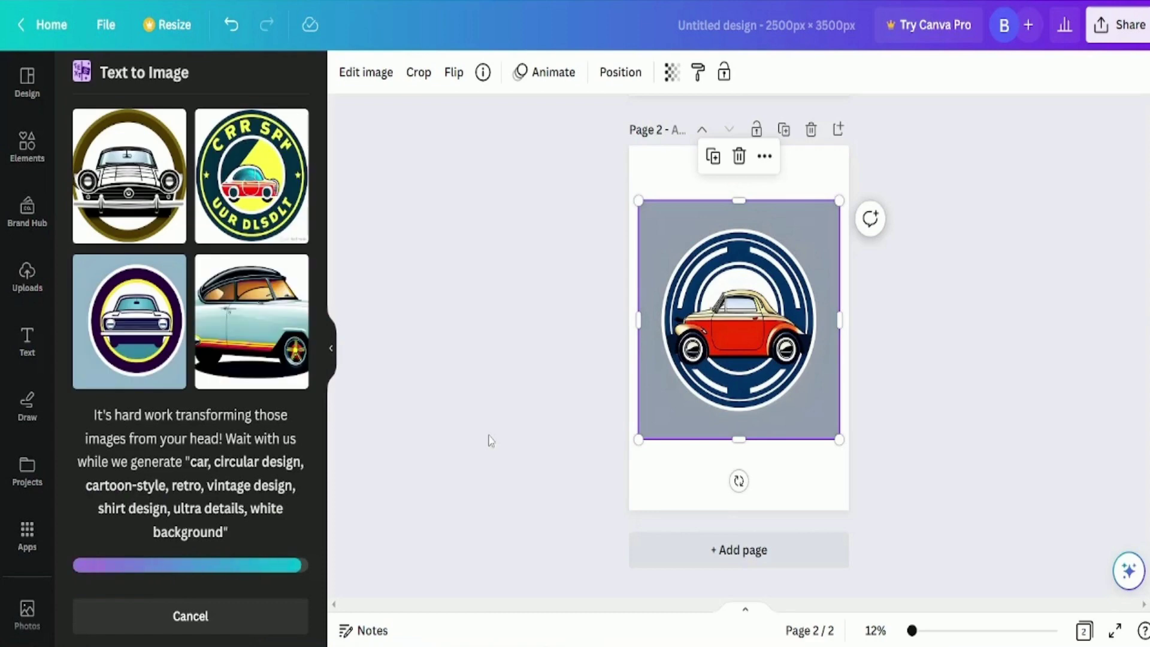
- Apply the Concept art style and generate a new batch of car images
{"action": "scroll", "coordinate": [293, 282], "scroll_direction": "down", "scroll_amount": 5}
{"action": "left_click", "coordinate": [292, 284]}
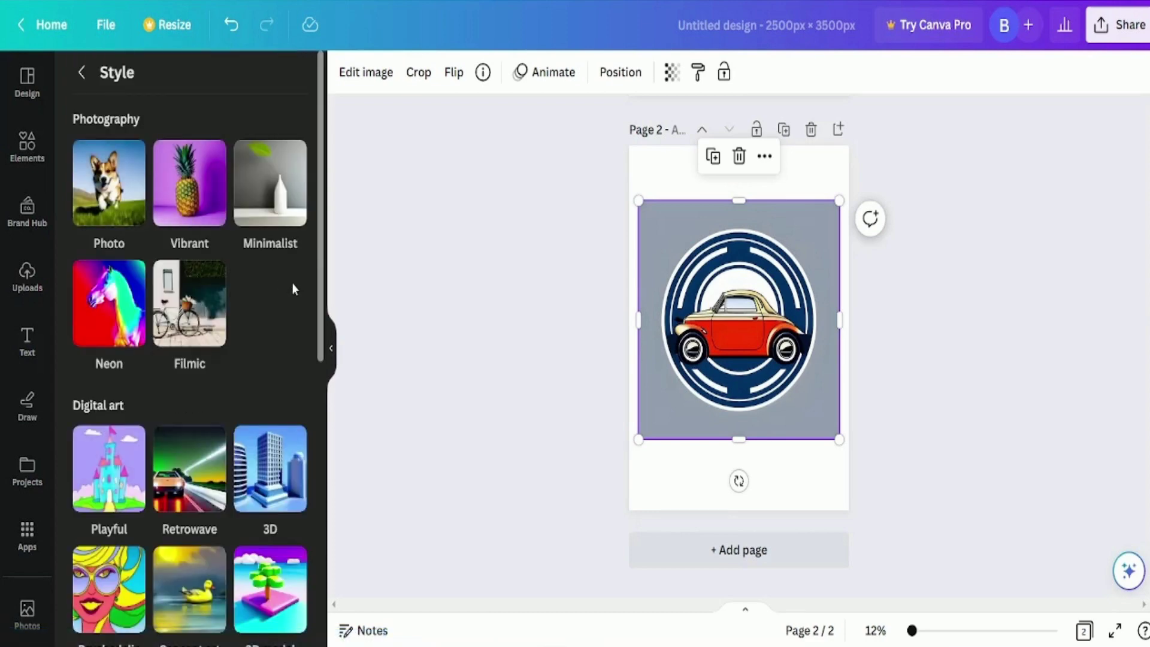
{"action": "scroll", "coordinate": [292, 284], "scroll_direction": "down", "scroll_amount": 2}
{"action": "scroll", "coordinate": [294, 289], "scroll_direction": "down", "scroll_amount": 4}
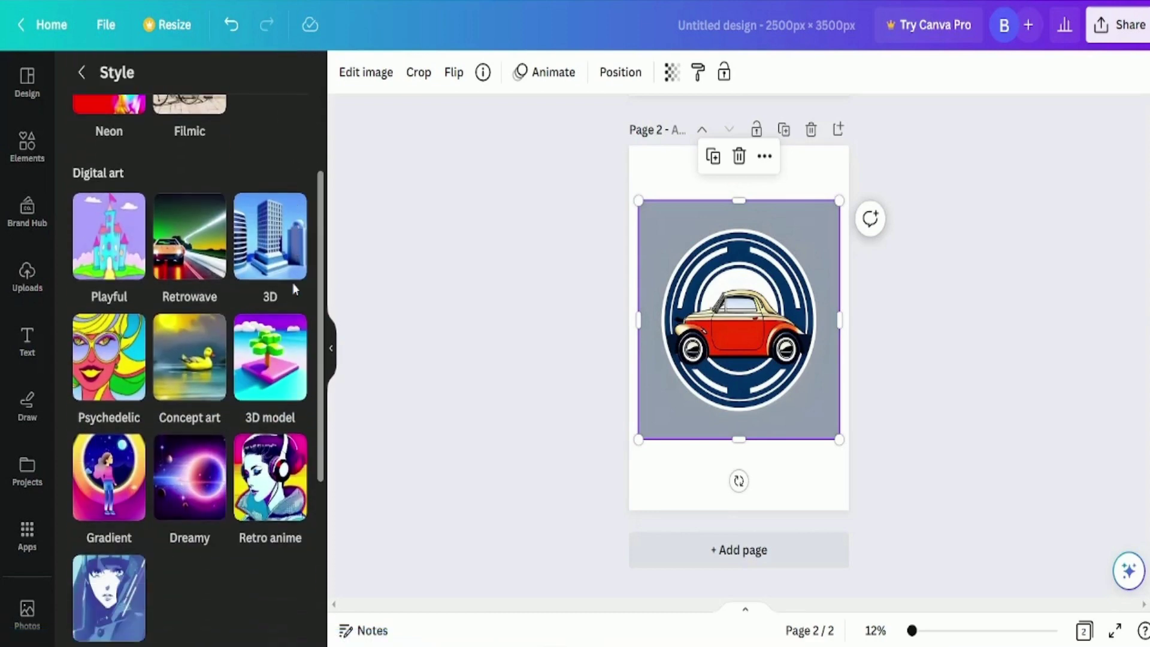
{"action": "left_click", "coordinate": [186, 333]}
{"action": "left_click", "coordinate": [188, 581]}
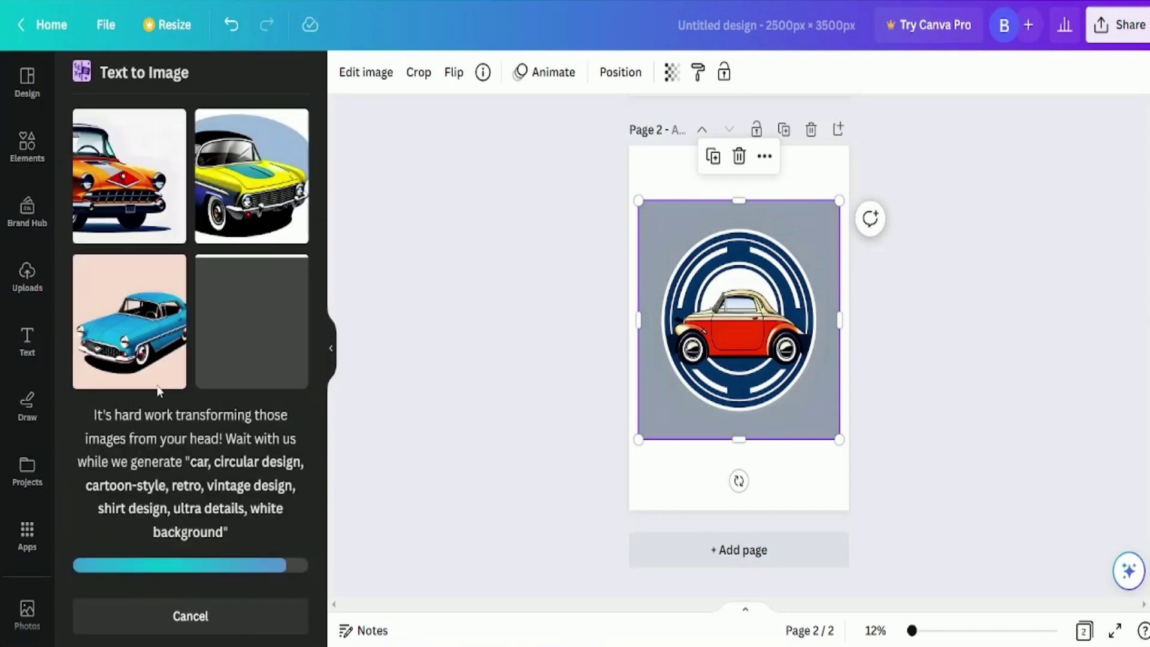
- Generate more car batches and adjust the car image's position on the page
{"action": "left_click", "coordinate": [196, 574]}
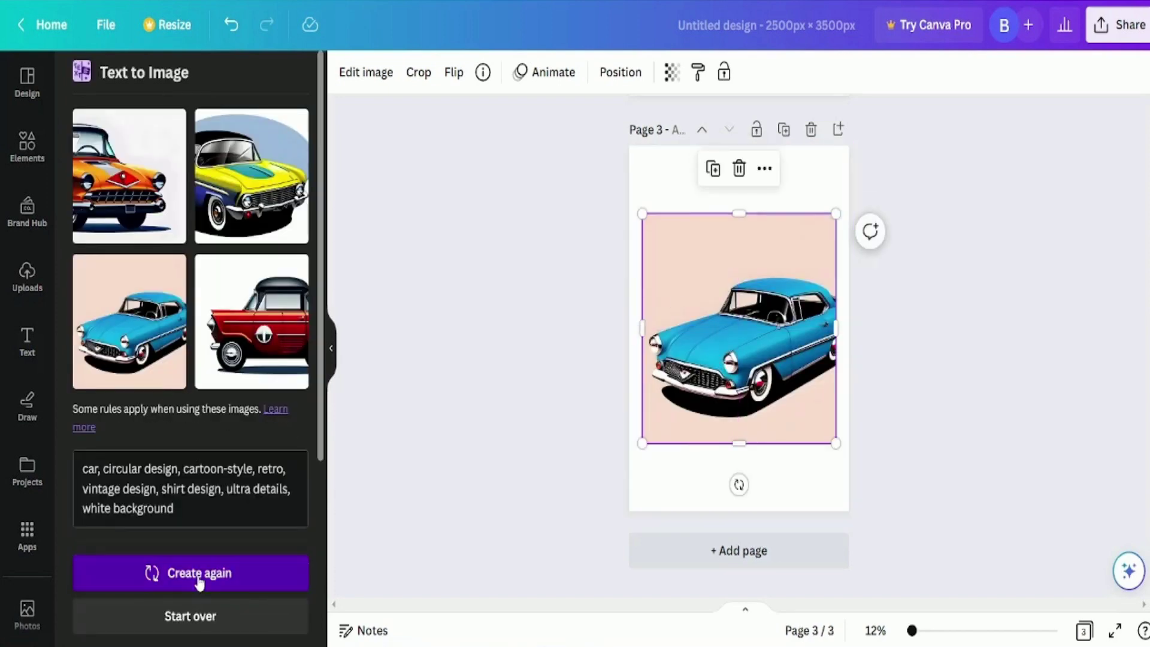
{"action": "left_click_drag", "start_coordinate": [721, 370], "coordinate": [726, 362]}
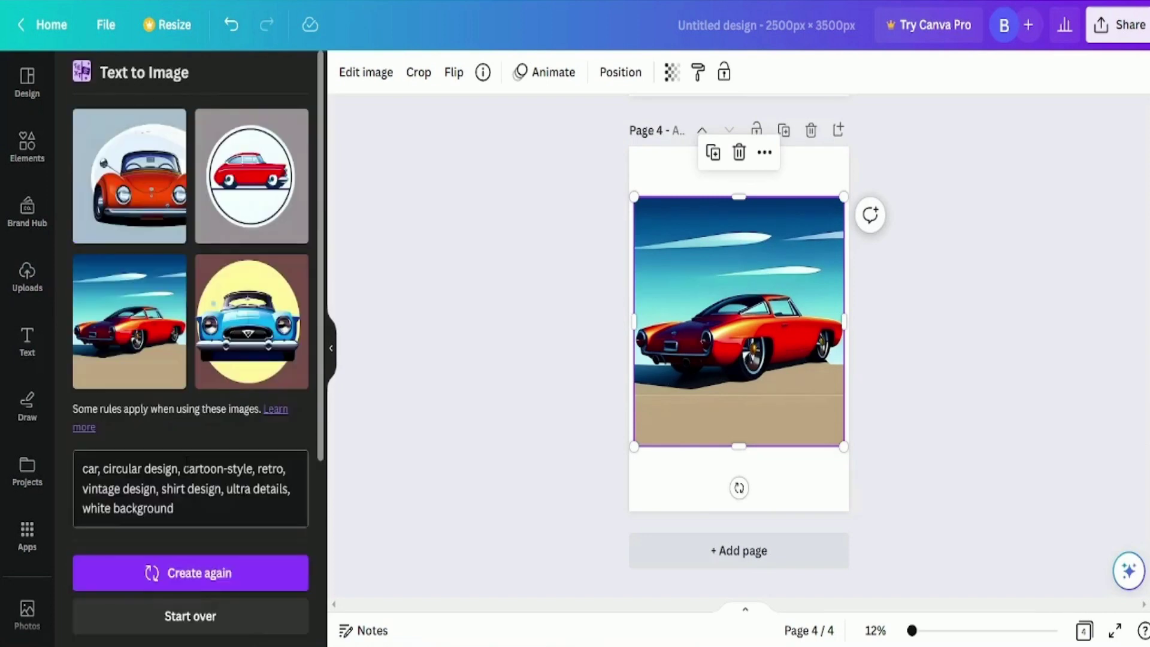
{"action": "left_click", "coordinate": [190, 573]}
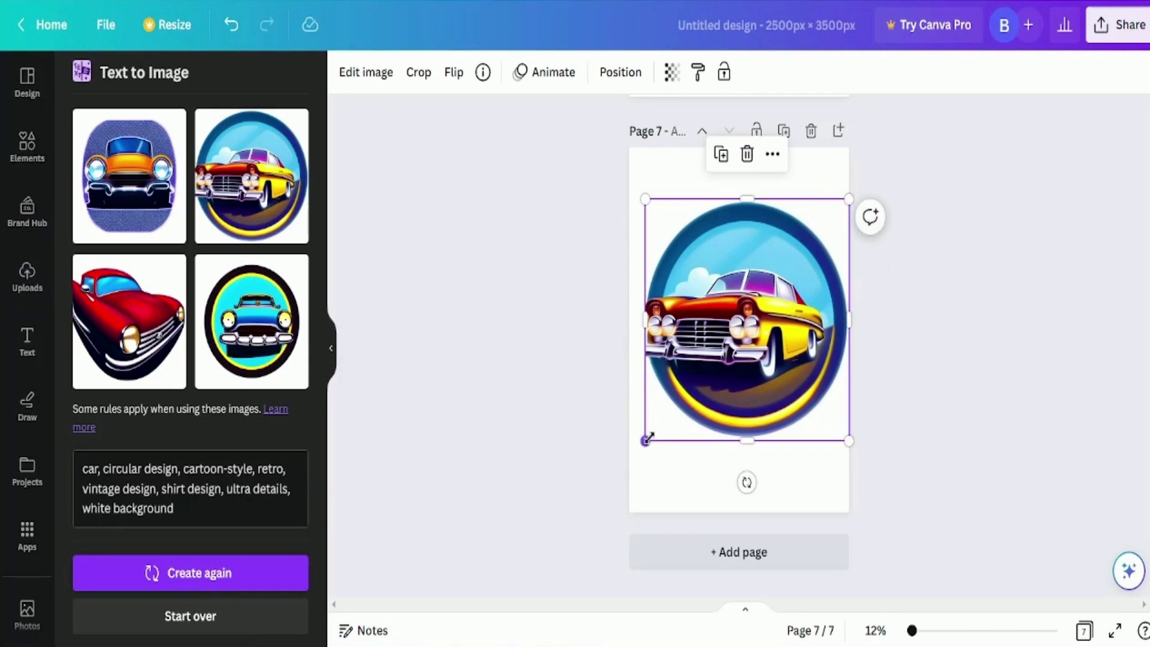
{"action": "left_click_drag", "start_coordinate": [646, 440], "coordinate": [631, 454]}
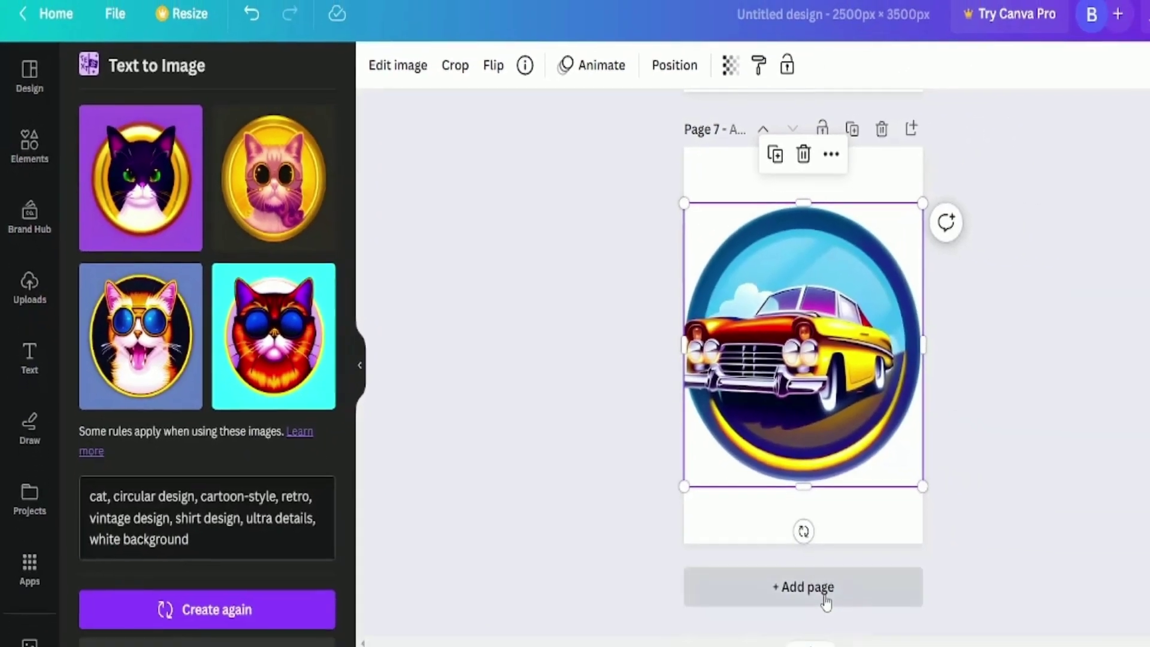
{"action": "left_click", "coordinate": [763, 564]}
{"action": "left_click_drag", "start_coordinate": [801, 403], "coordinate": [754, 340]}
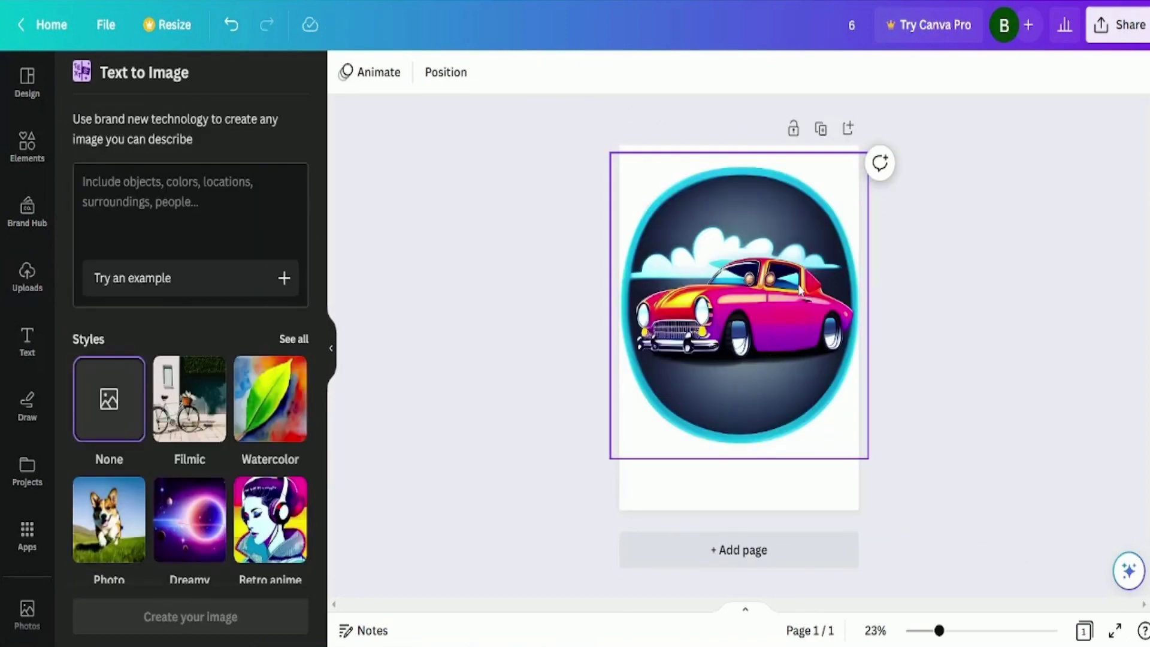
- Download the design as a PNG file
{"action": "left_click", "coordinate": [1126, 33]}
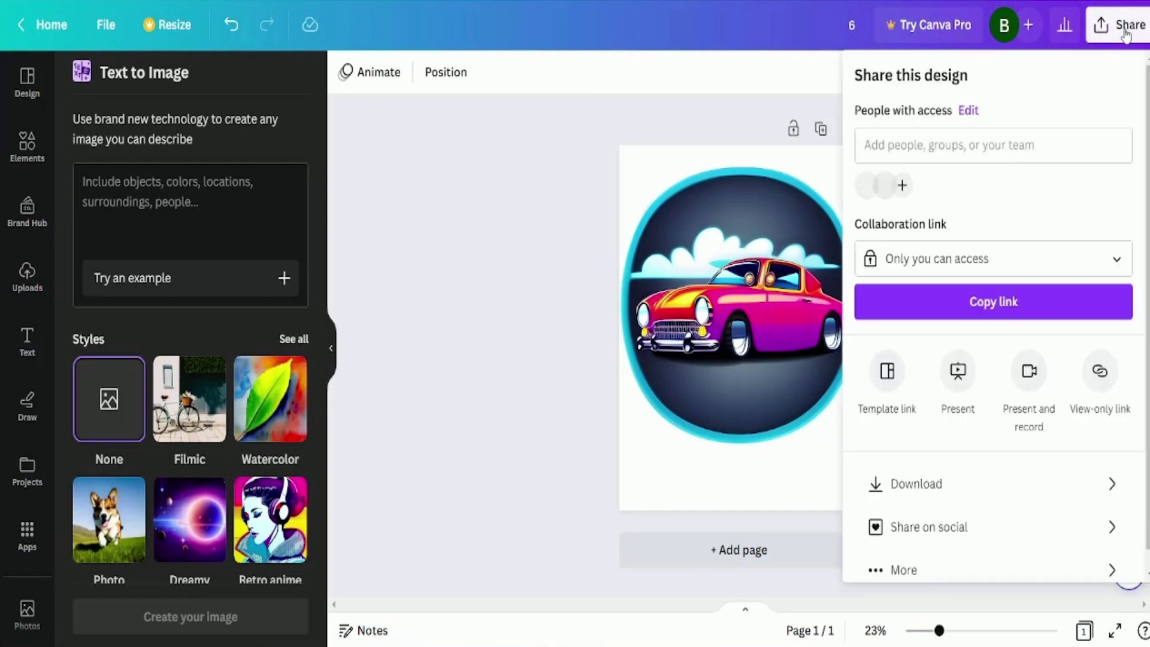
{"action": "left_click", "coordinate": [1057, 486]}
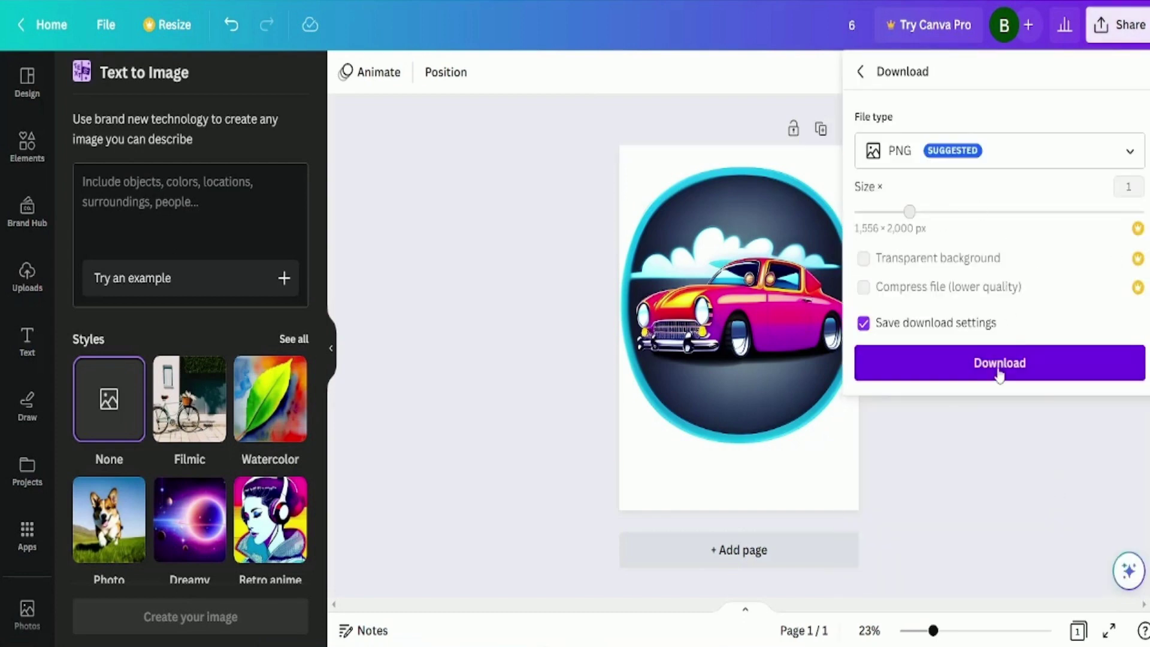
{"action": "left_click", "coordinate": [999, 365]}
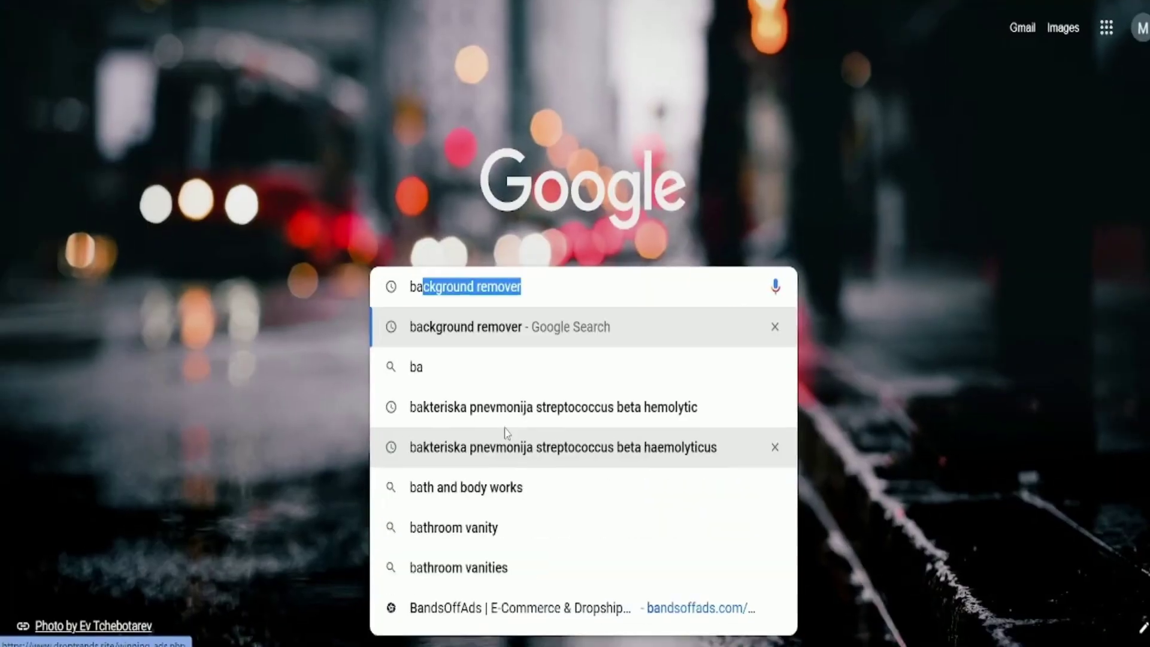
- Search Google for 'background remover' and open the remove.bg site
{"action": "type", "text": "ckgrau"}
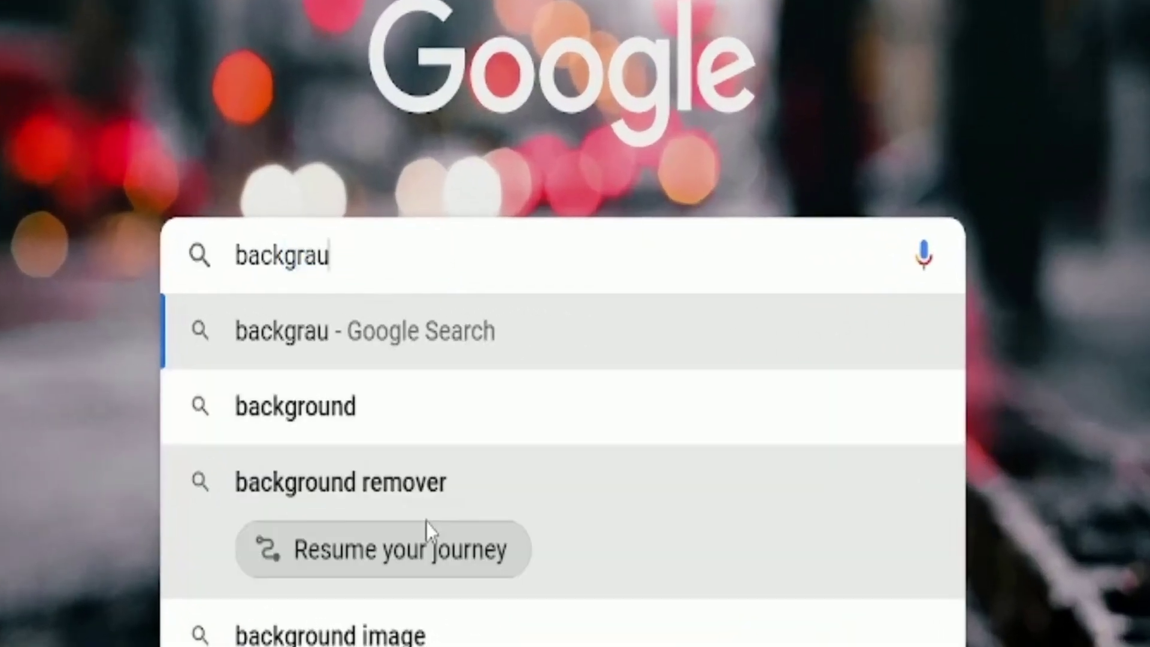
{"action": "type", "text": "nd remo"}
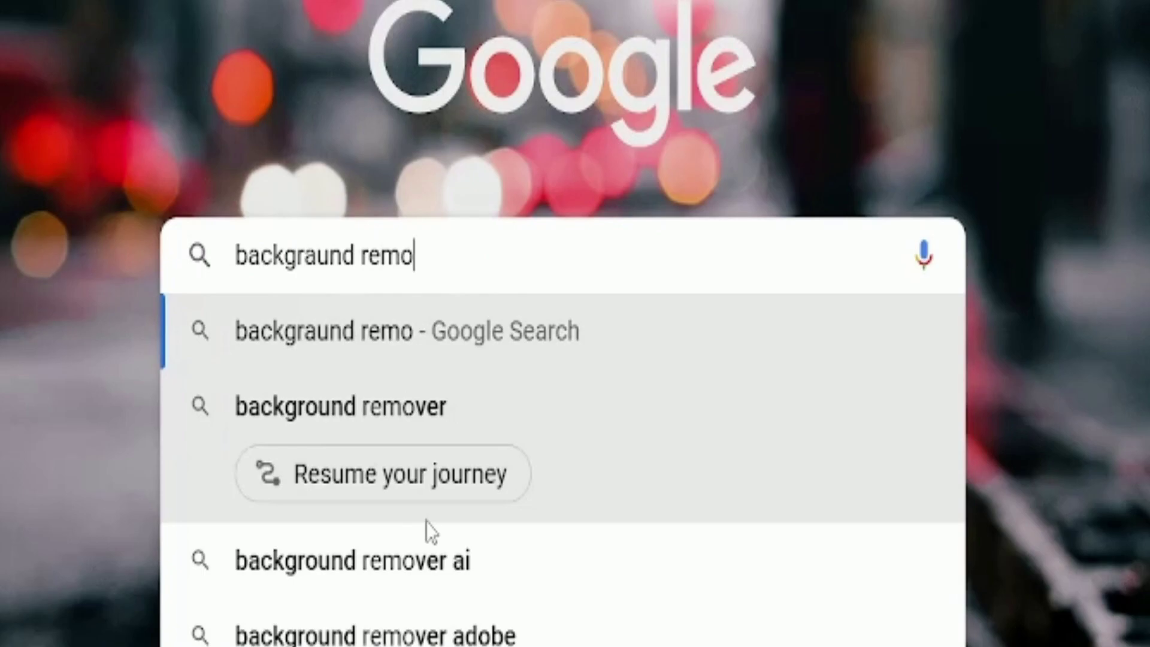
{"action": "type", "text": "ver"}
{"action": "key", "text": "Return"}
{"action": "left_click", "coordinate": [299, 279]}
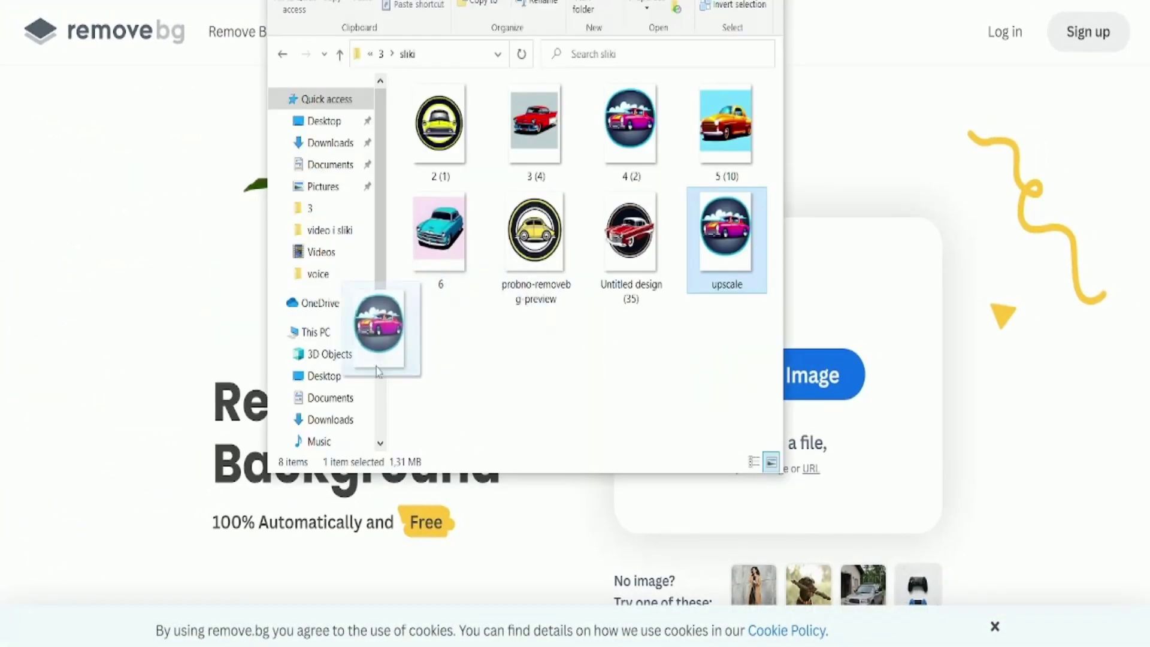
- Drop the upscaled car image into remove.bg and download the background-free result
{"action": "left_click_drag", "start_coordinate": [379, 359], "coordinate": [221, 379]}
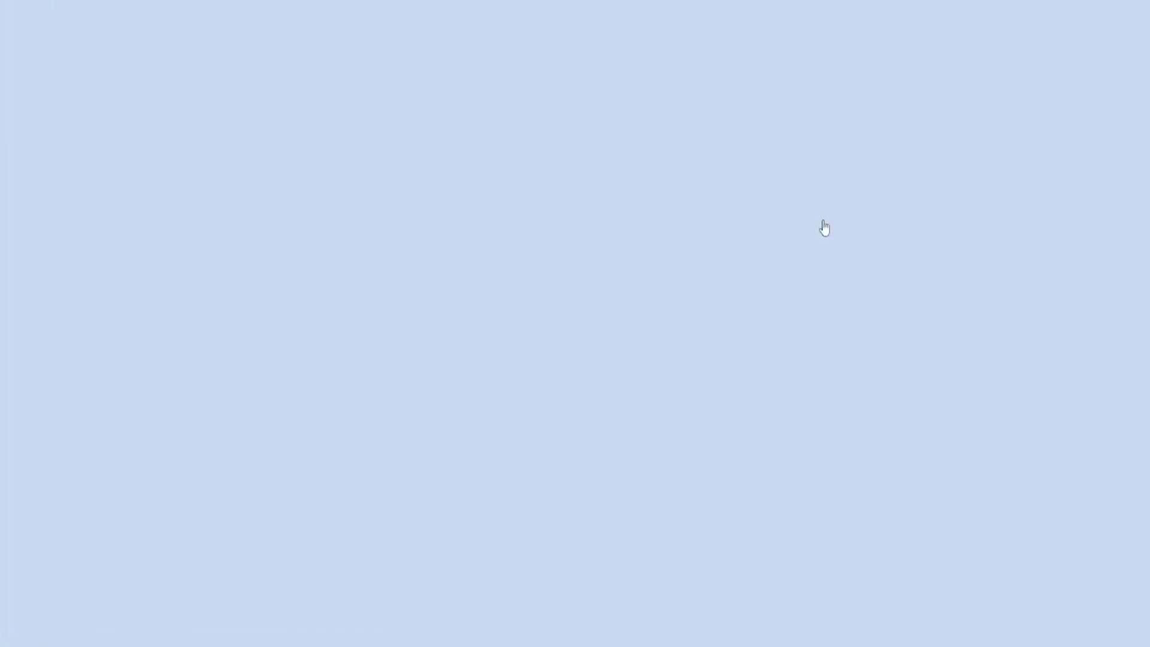
{"action": "left_click", "coordinate": [825, 227]}
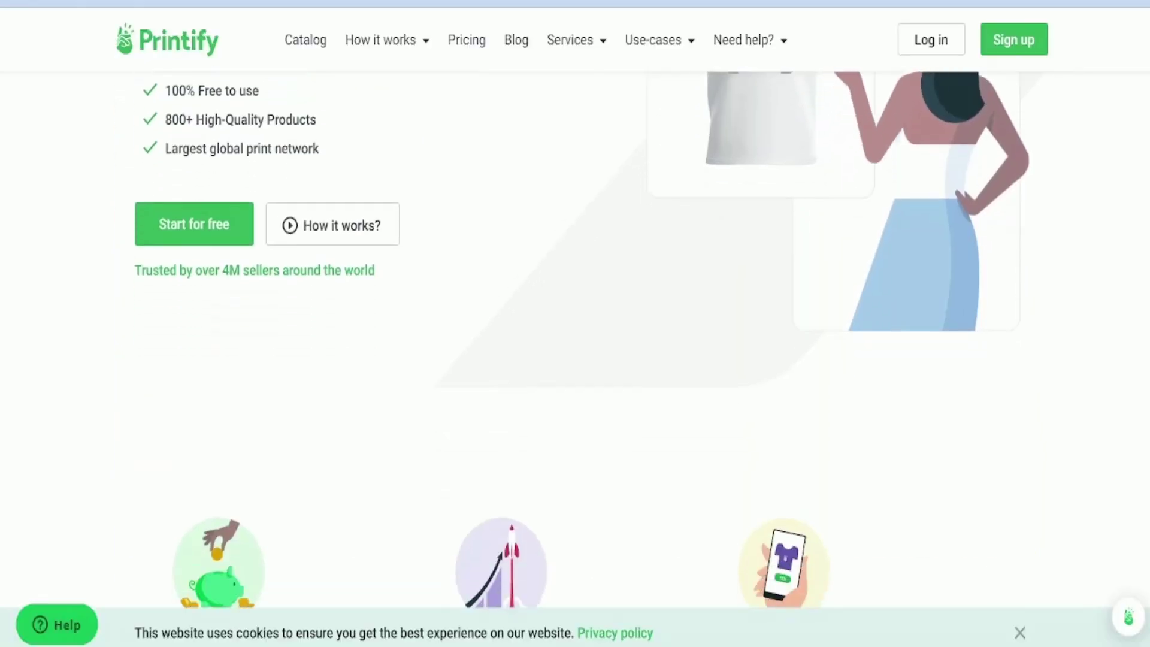
- Scroll through the Printify homepage and start creating a Printify account
{"action": "scroll", "coordinate": [575, 340], "scroll_direction": "down", "scroll_amount": 15}
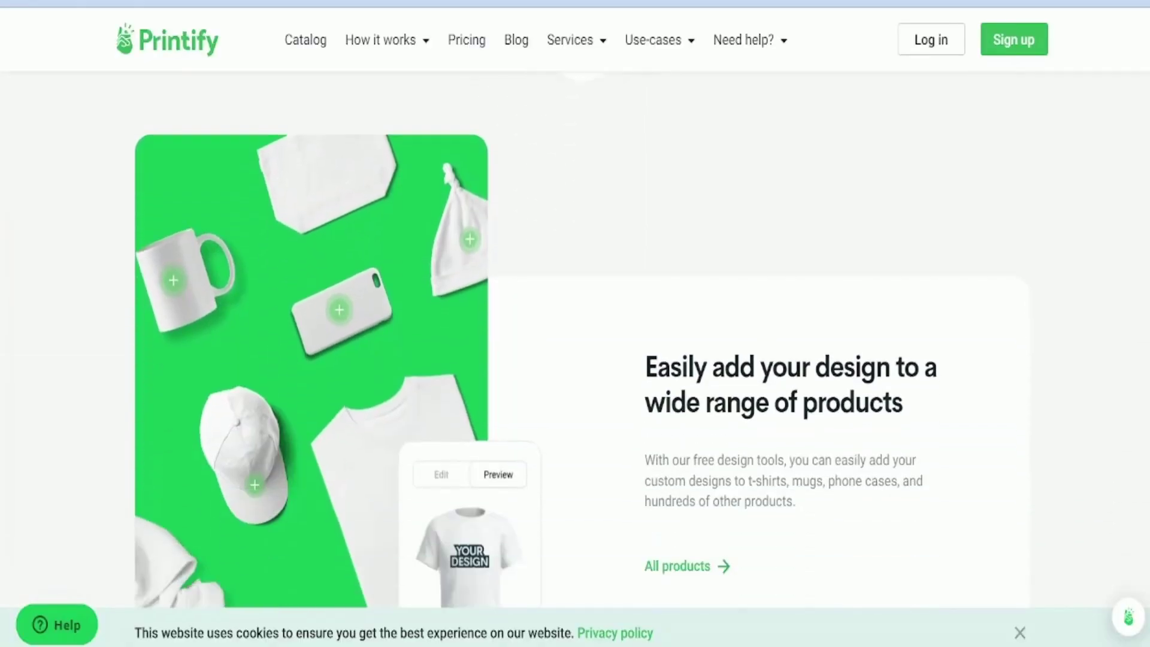
{"action": "scroll", "coordinate": [575, 324], "scroll_direction": "down", "scroll_amount": 8}
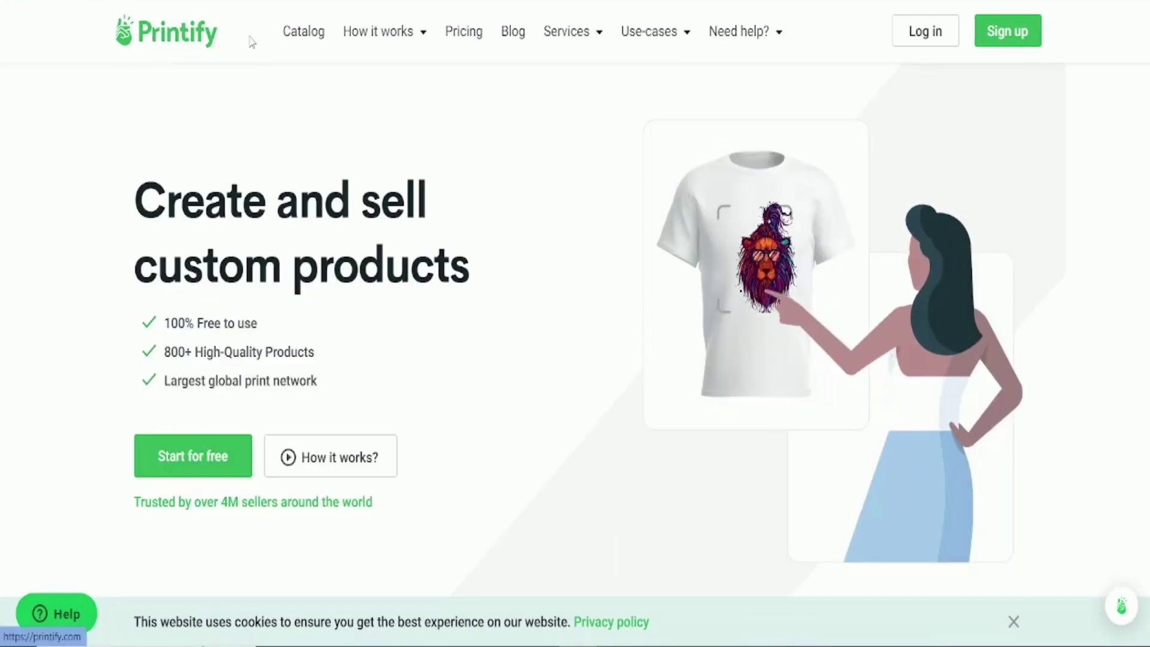
{"action": "left_click", "coordinate": [991, 36]}
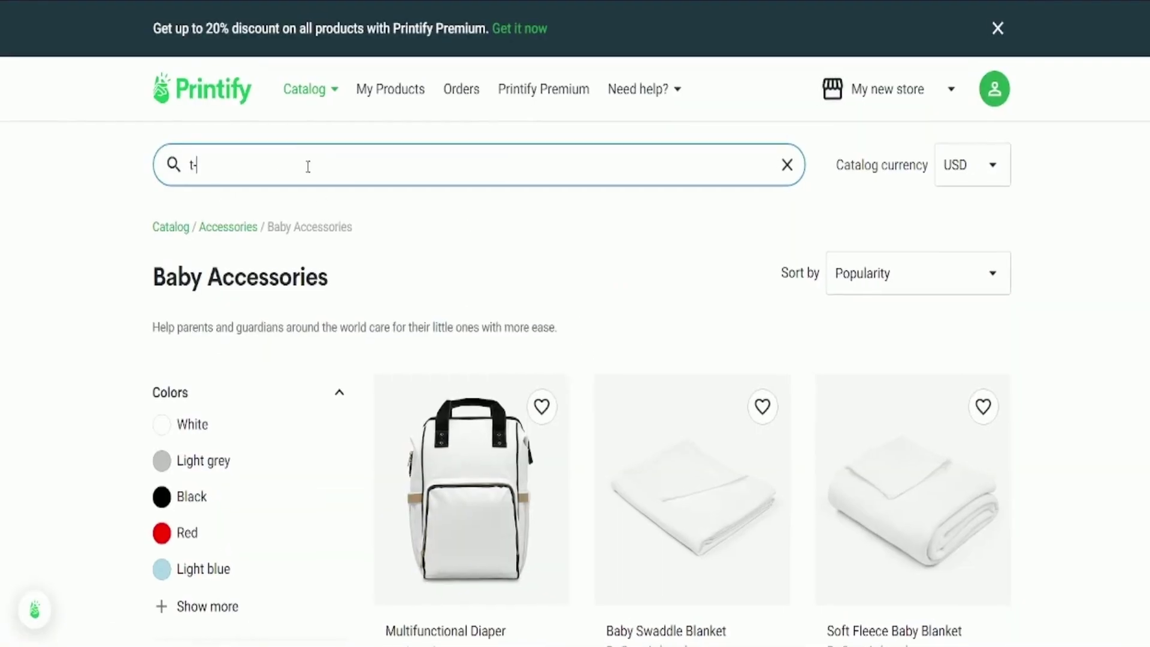
- Search 't-shirt', start designing the Unisex Jersey Short Sleeve Tee with Print Geek, and upload from device
{"action": "type", "text": "-shirt"}
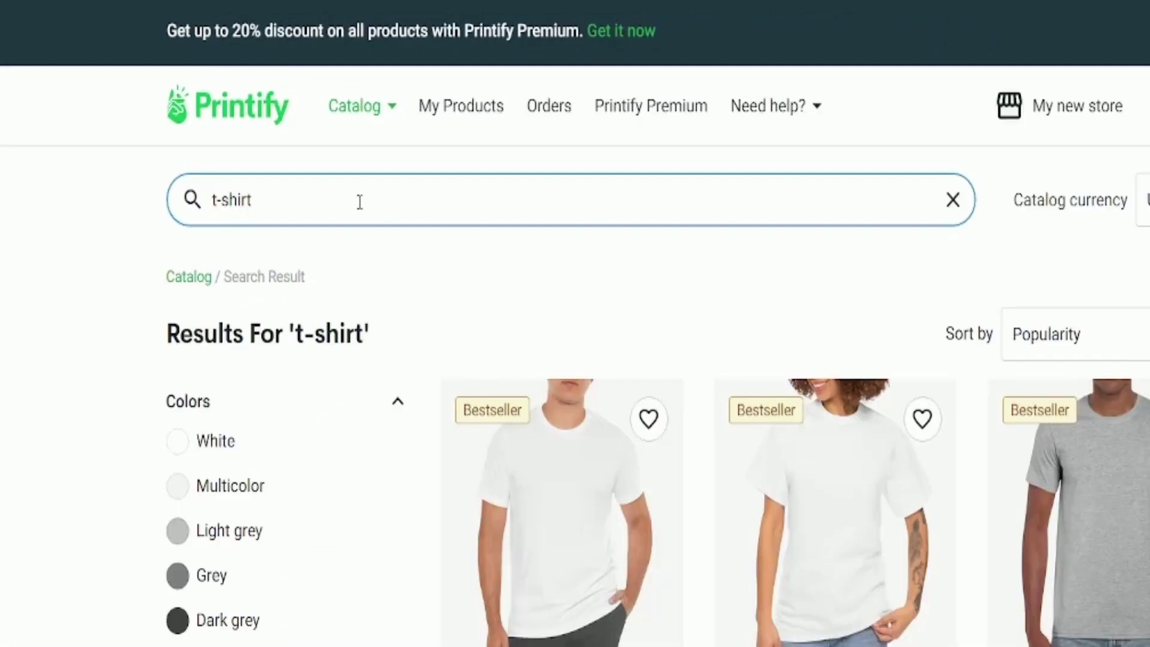
{"action": "scroll", "coordinate": [462, 246], "scroll_direction": "down", "scroll_amount": 3}
{"action": "left_click", "coordinate": [461, 239]}
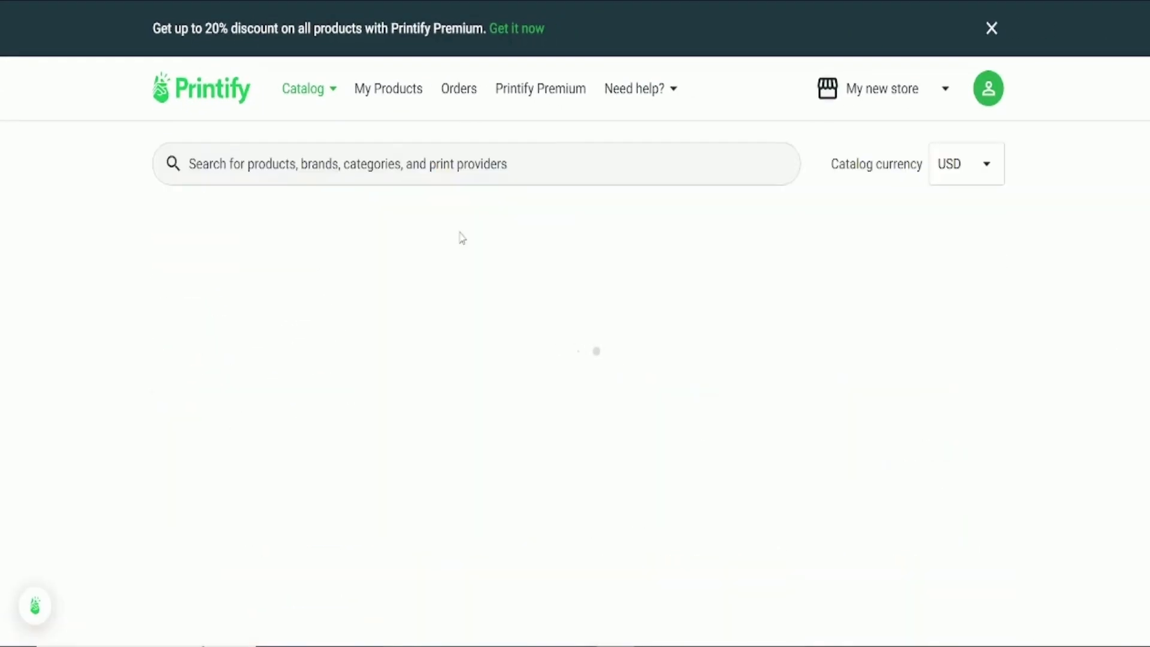
{"action": "left_click", "coordinate": [921, 355]}
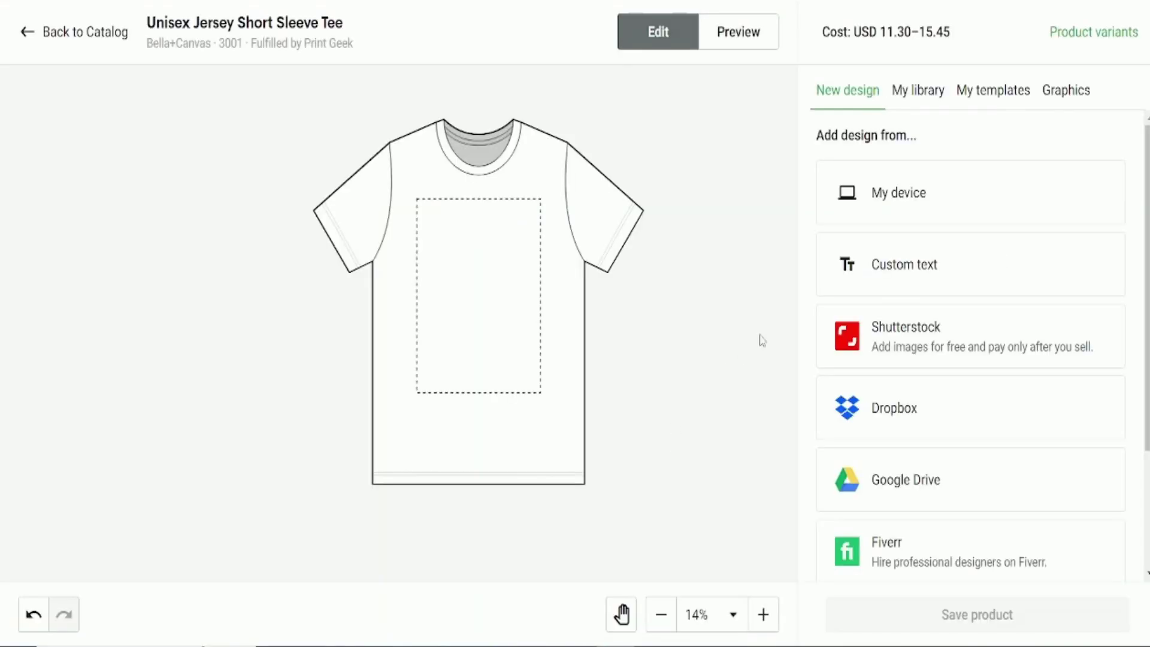
{"action": "left_click", "coordinate": [885, 198]}
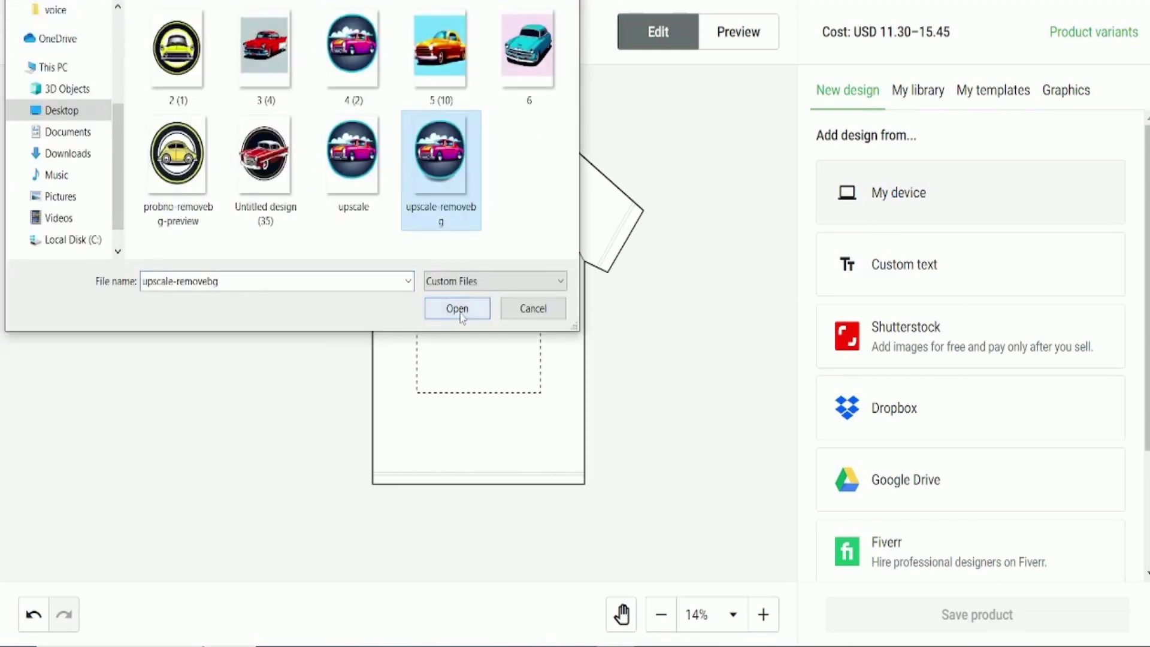
- Place upscale-removebg.png on the tee, add Black as a shirt colour, and preview the mockups
{"action": "left_click", "coordinate": [457, 308]}
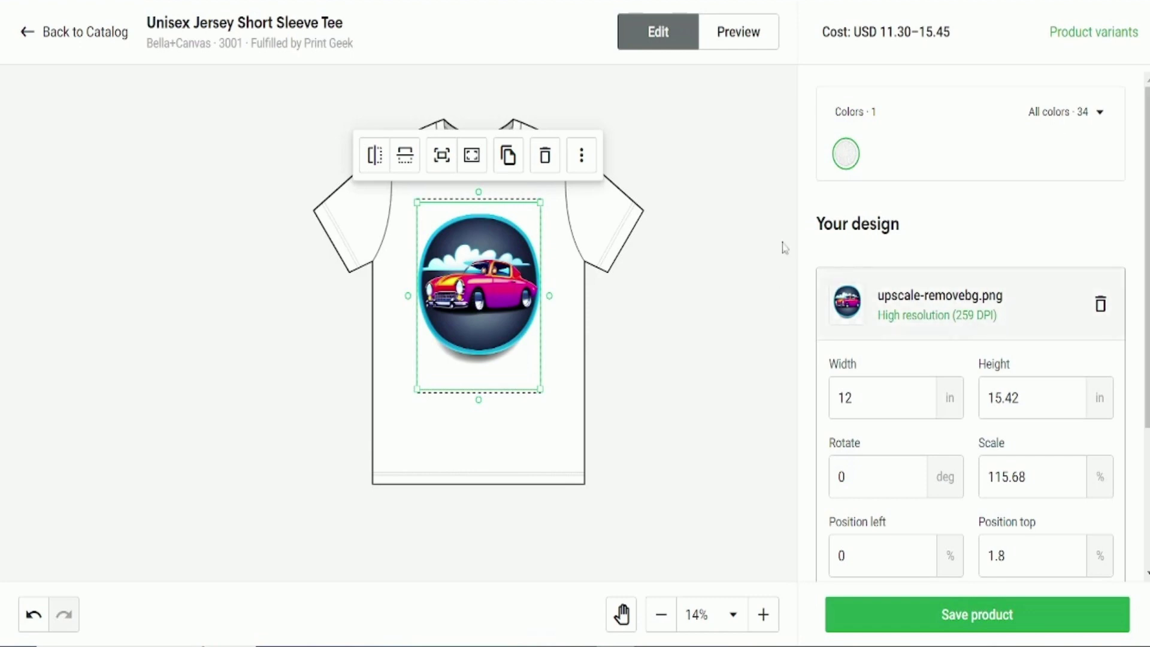
{"action": "left_click", "coordinate": [1099, 117]}
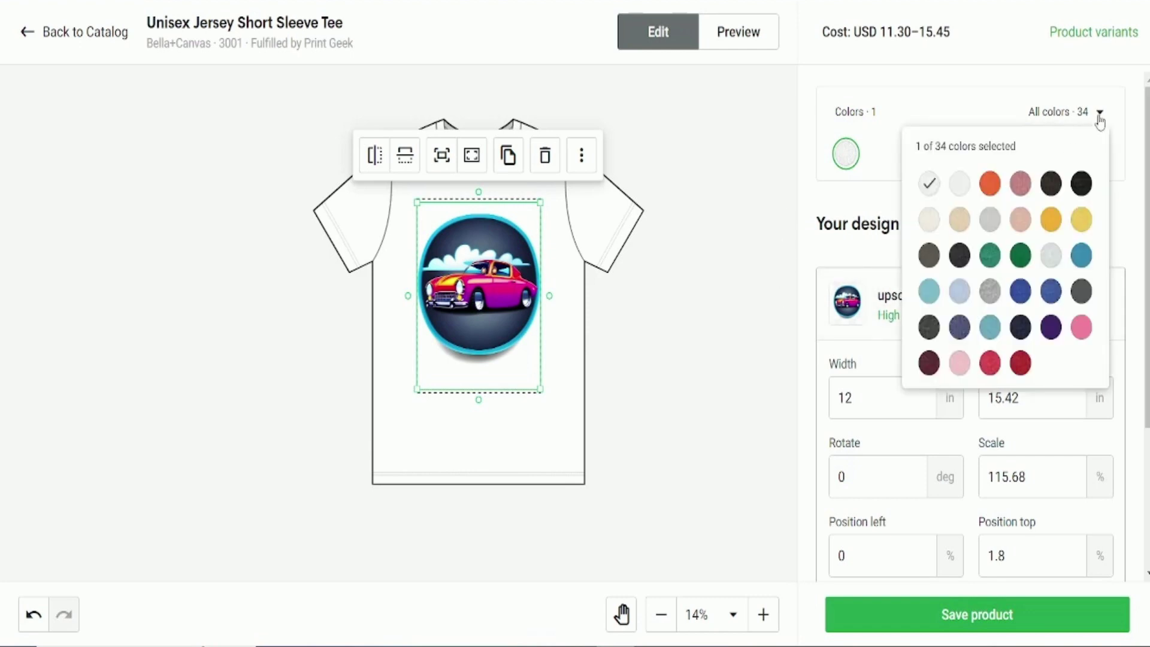
{"action": "left_click", "coordinate": [1081, 185]}
{"action": "left_click", "coordinate": [663, 347]}
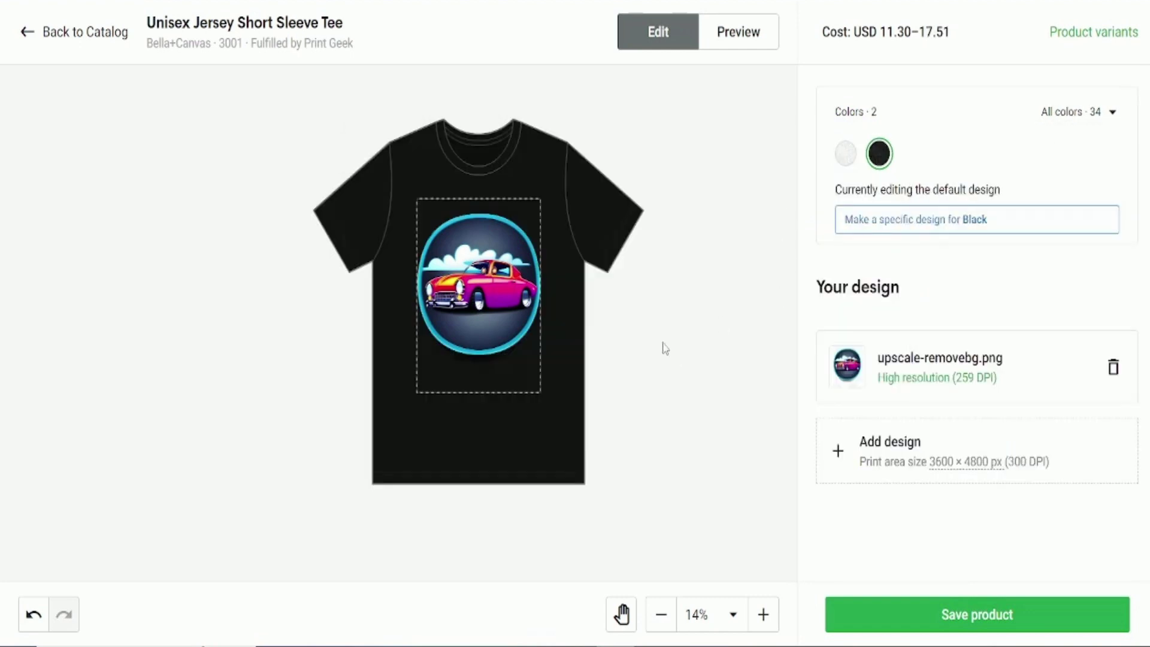
{"action": "left_click", "coordinate": [756, 33]}
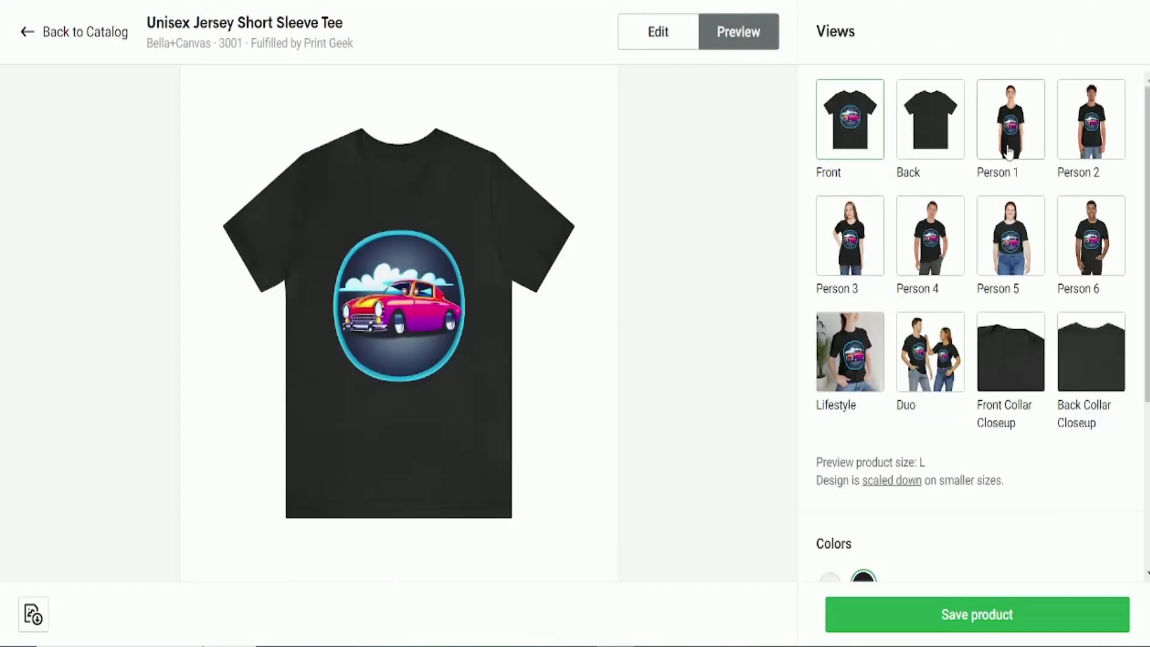
- View the black car tee on the Person 1, 2 and 4 mockups, then save the product
{"action": "left_click", "coordinate": [1010, 153]}
{"action": "left_click", "coordinate": [1105, 136]}
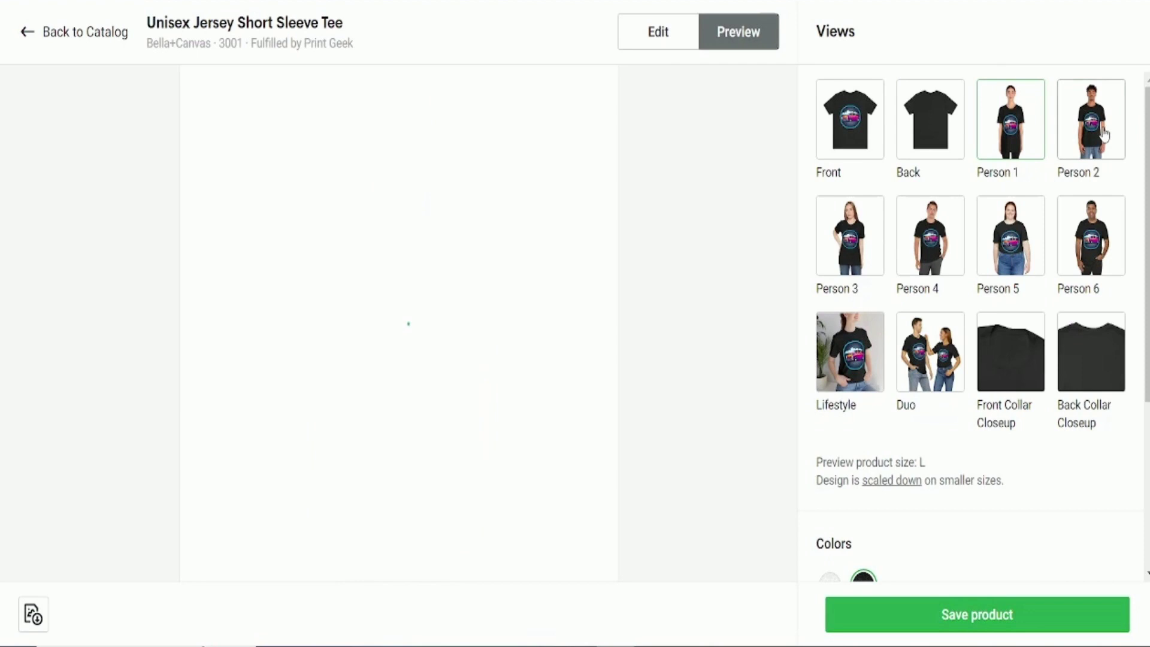
{"action": "left_click", "coordinate": [939, 254]}
{"action": "left_click", "coordinate": [1019, 626]}
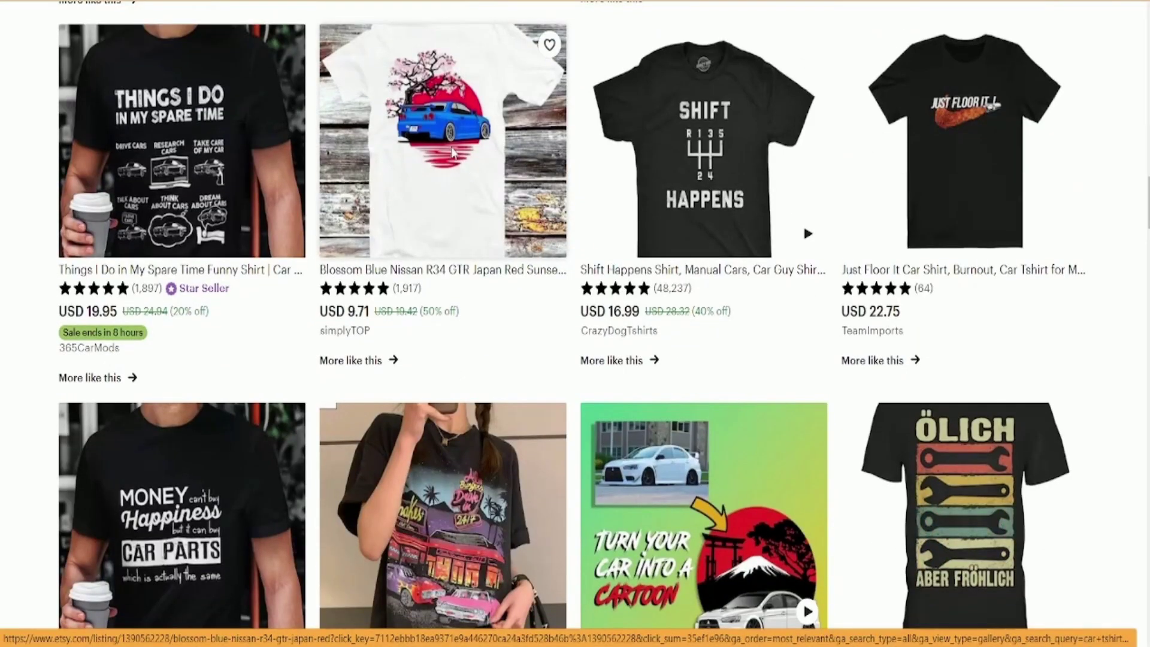
- Open the Blossom Blue Nissan R34 GTR Japan Red Sunset T-shirt listing (USD 9.71) and scroll its page
{"action": "left_click", "coordinate": [453, 152]}
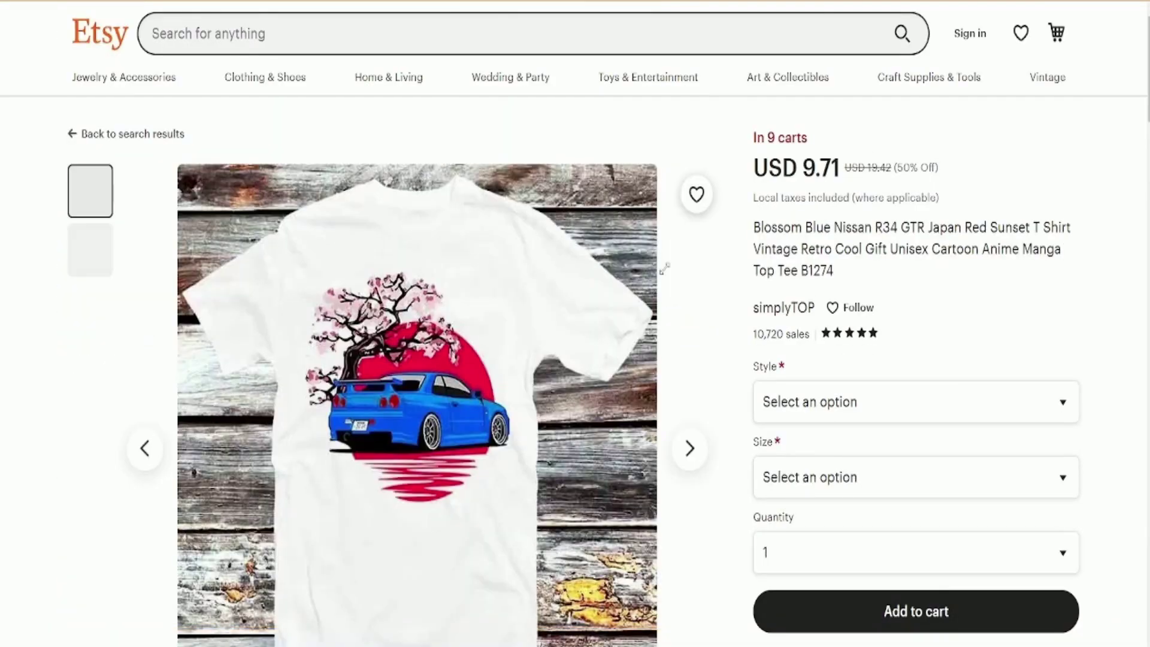
{"action": "scroll", "coordinate": [665, 268], "scroll_direction": "down", "scroll_amount": 5}
{"action": "scroll", "coordinate": [665, 268], "scroll_direction": "up", "scroll_amount": 5}
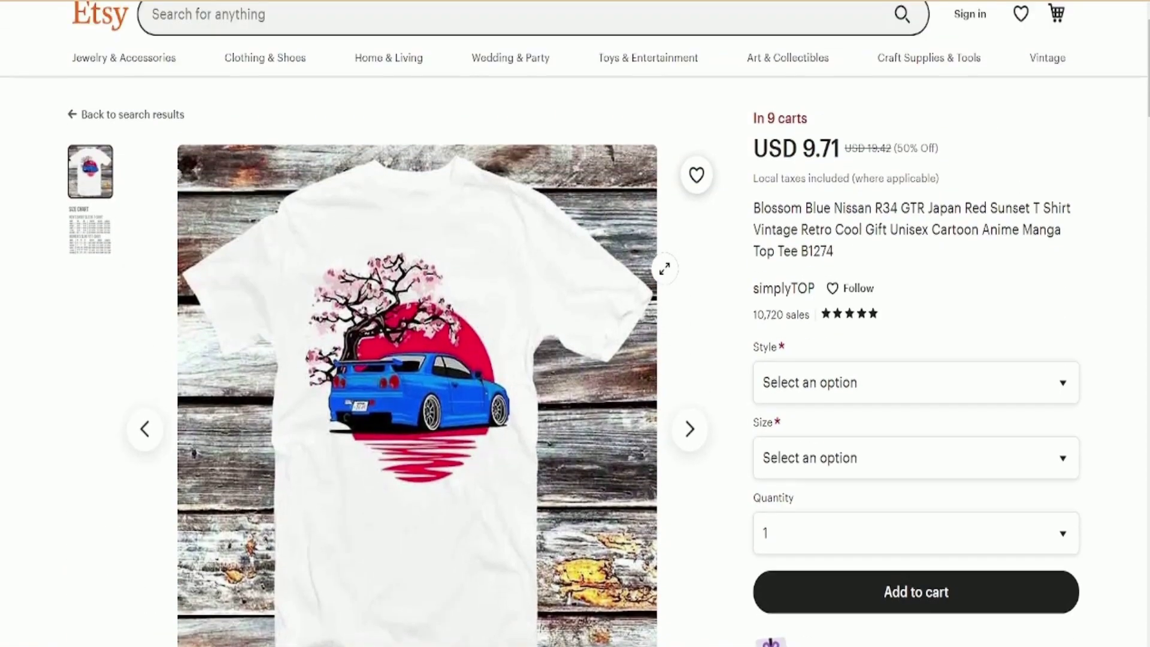